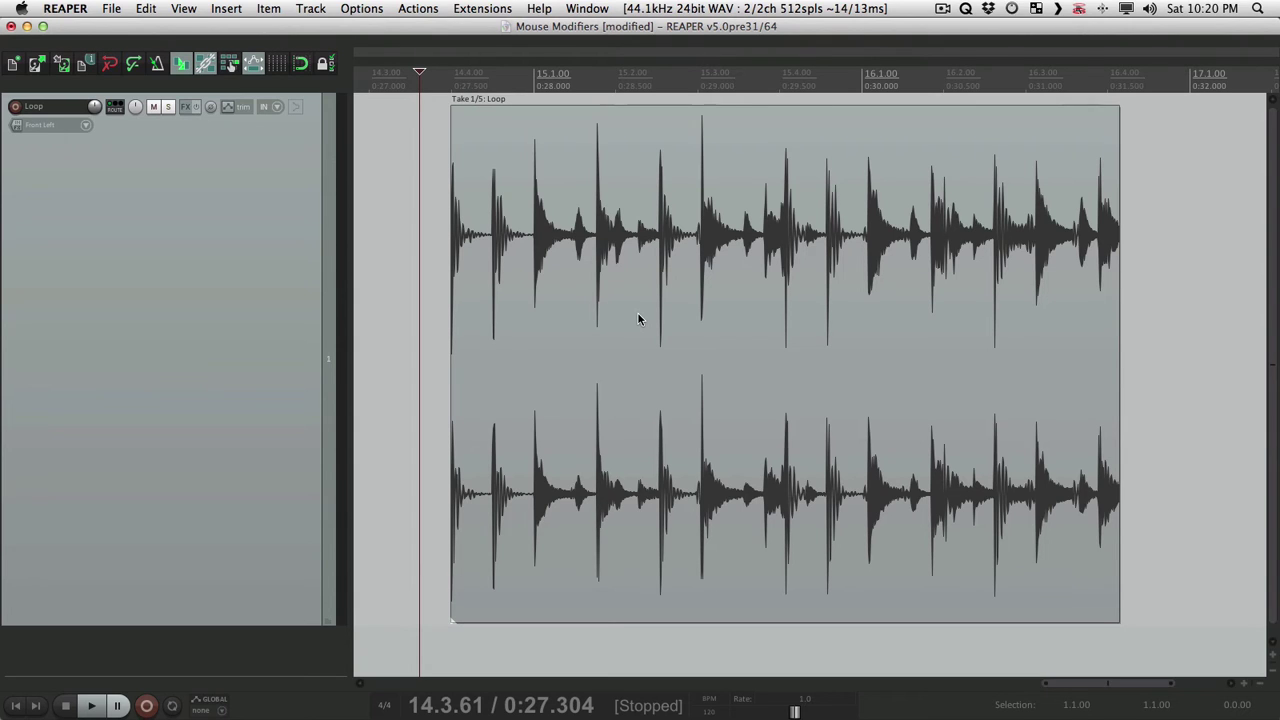
Step: Open Preferences at Editing Behavior > Mouse Modifiers, showing left-click behaviours for the Track context
left_click(368, 6)
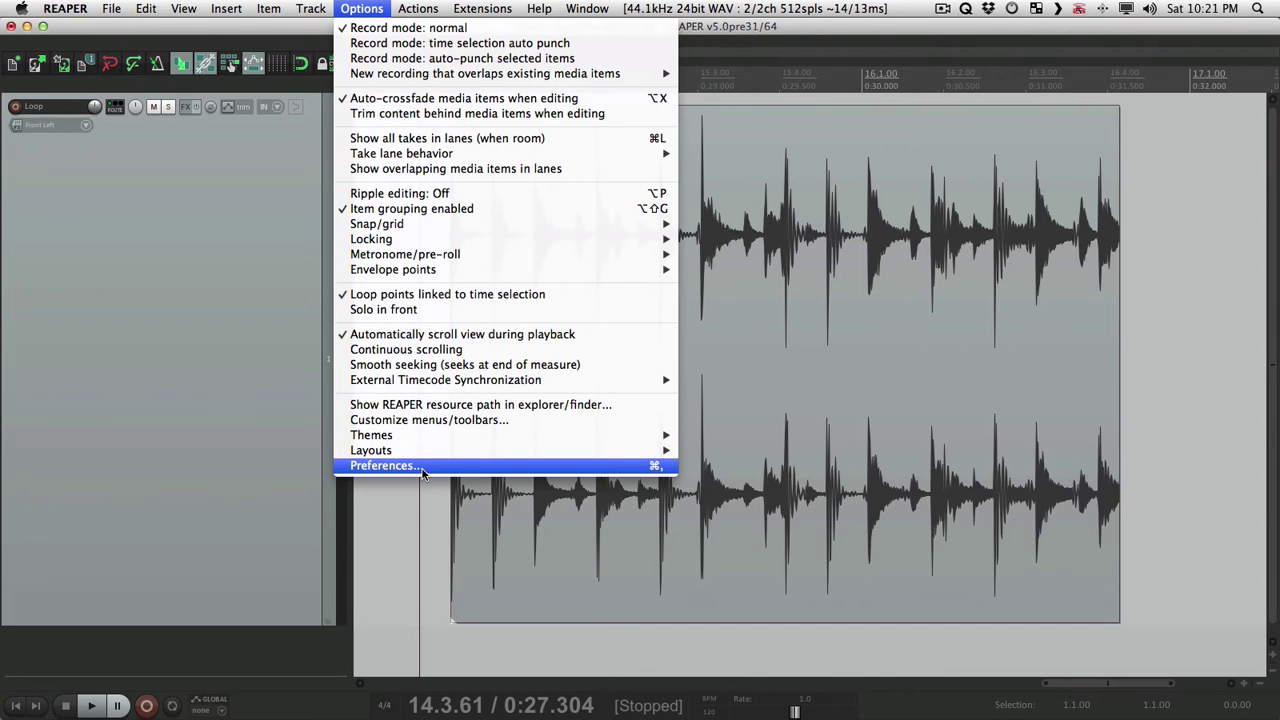
left_click(421, 468)
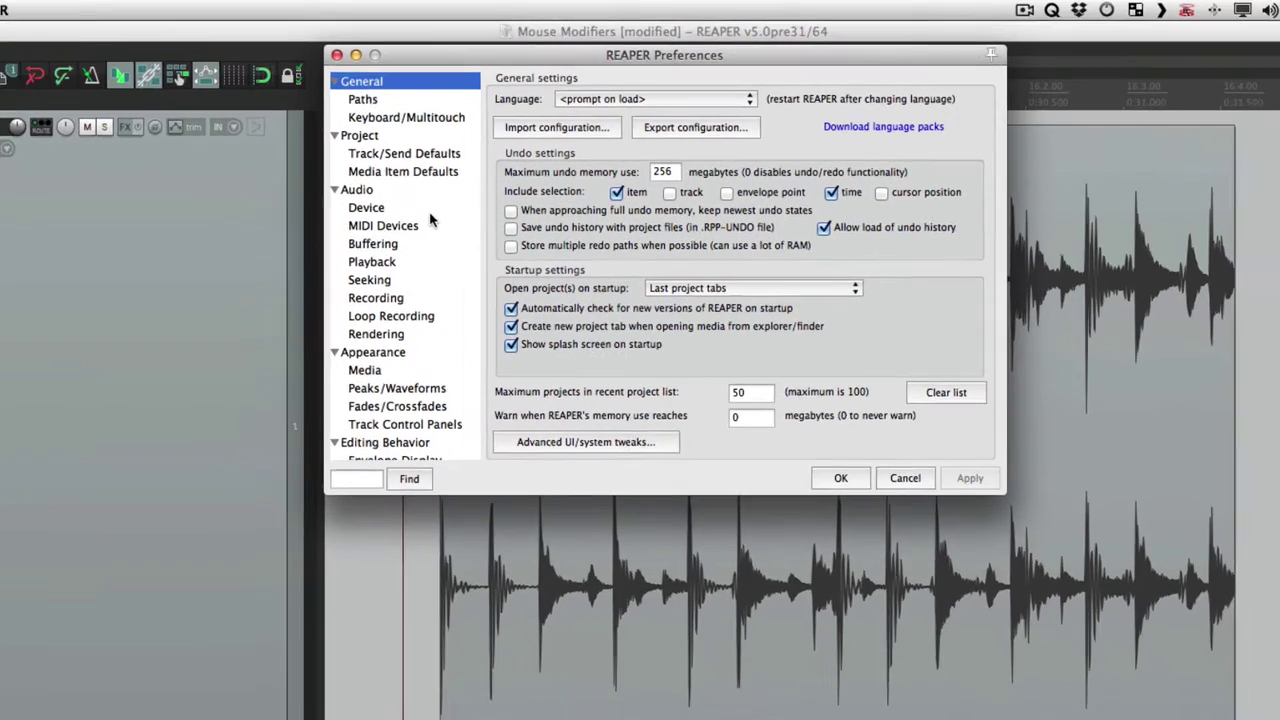
scroll(425, 289, "down", 5)
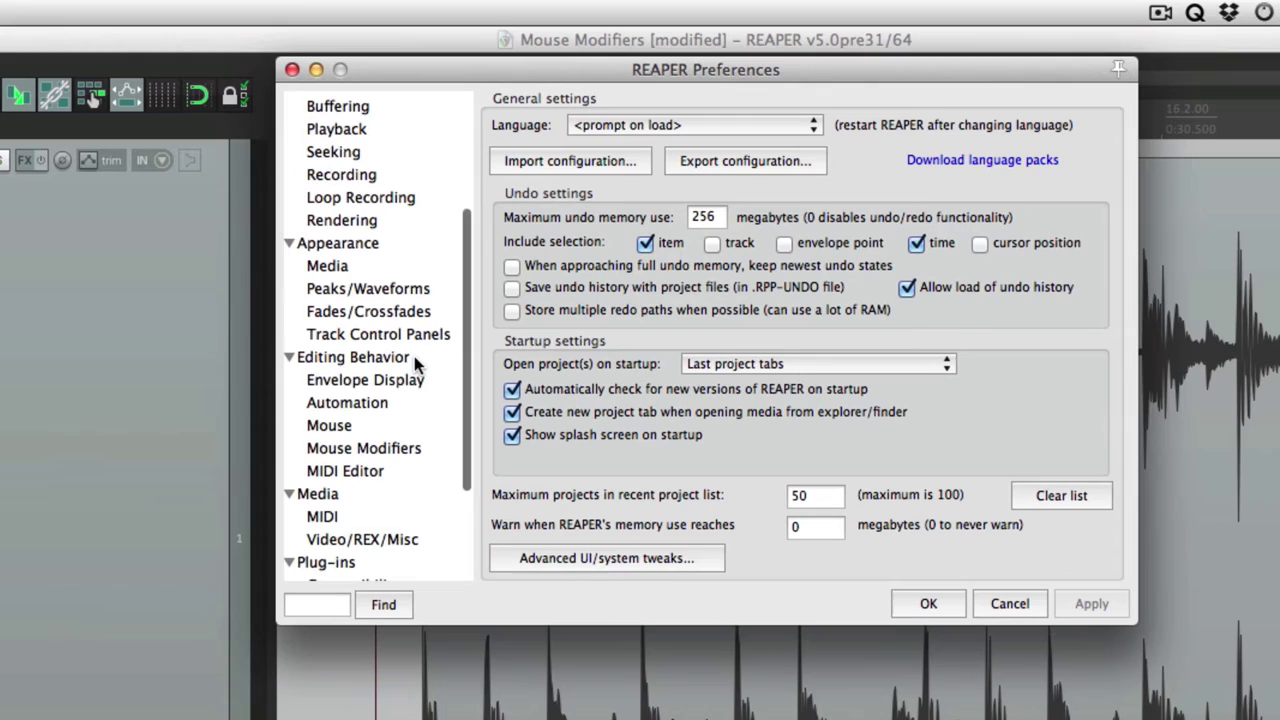
left_click(418, 453)
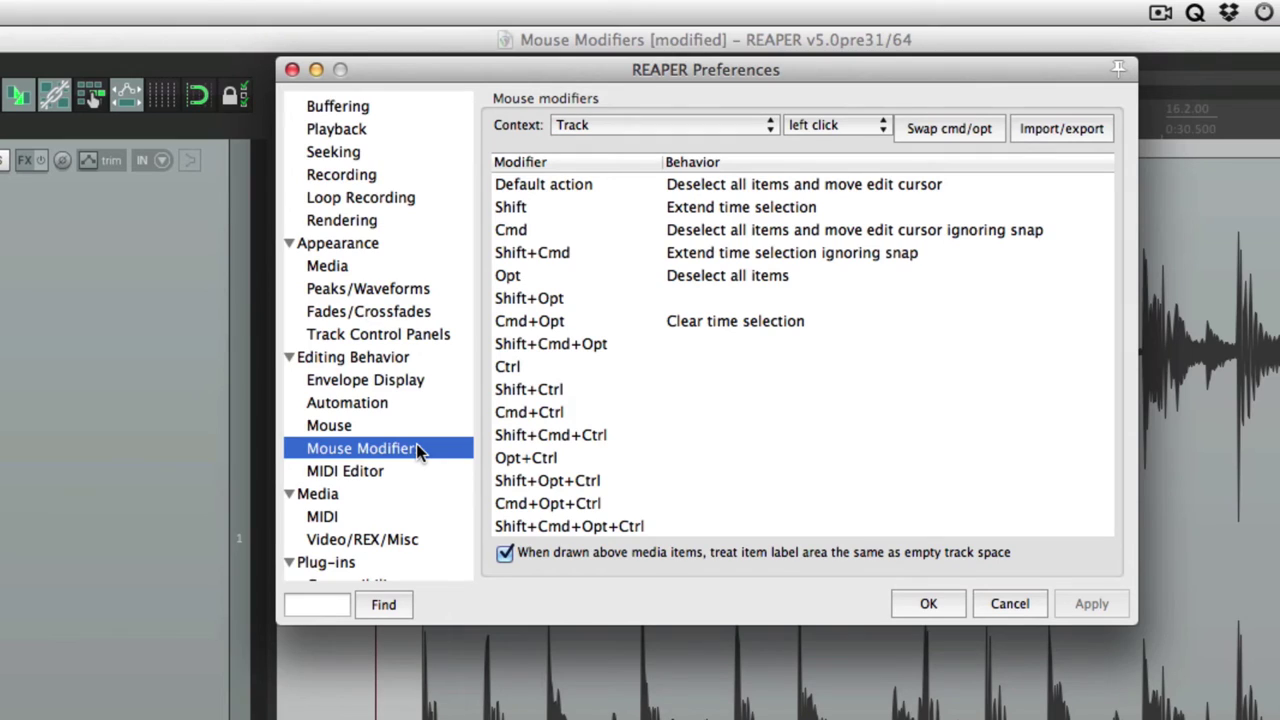
Step: View the Media item context's behaviours, then close Preferences and click the Loop item to test
left_click(635, 130)
scroll(635, 123, "up", 3)
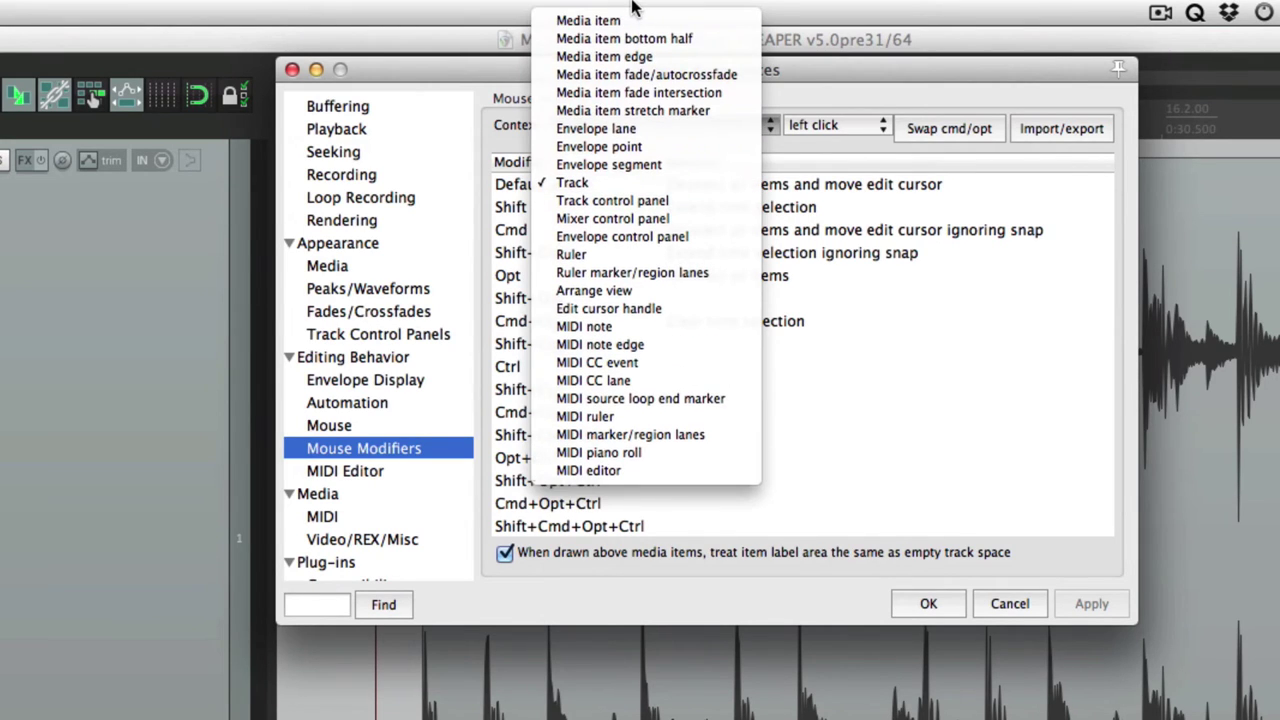
left_click(638, 20)
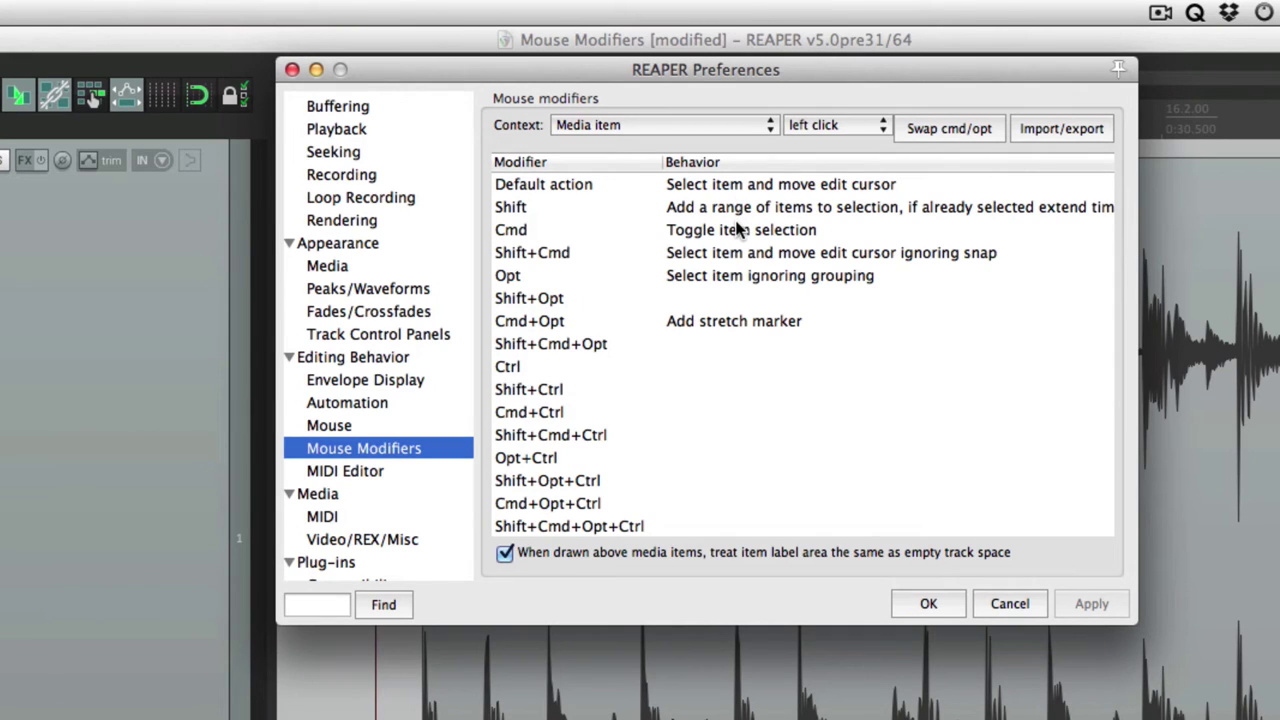
key("Escape")
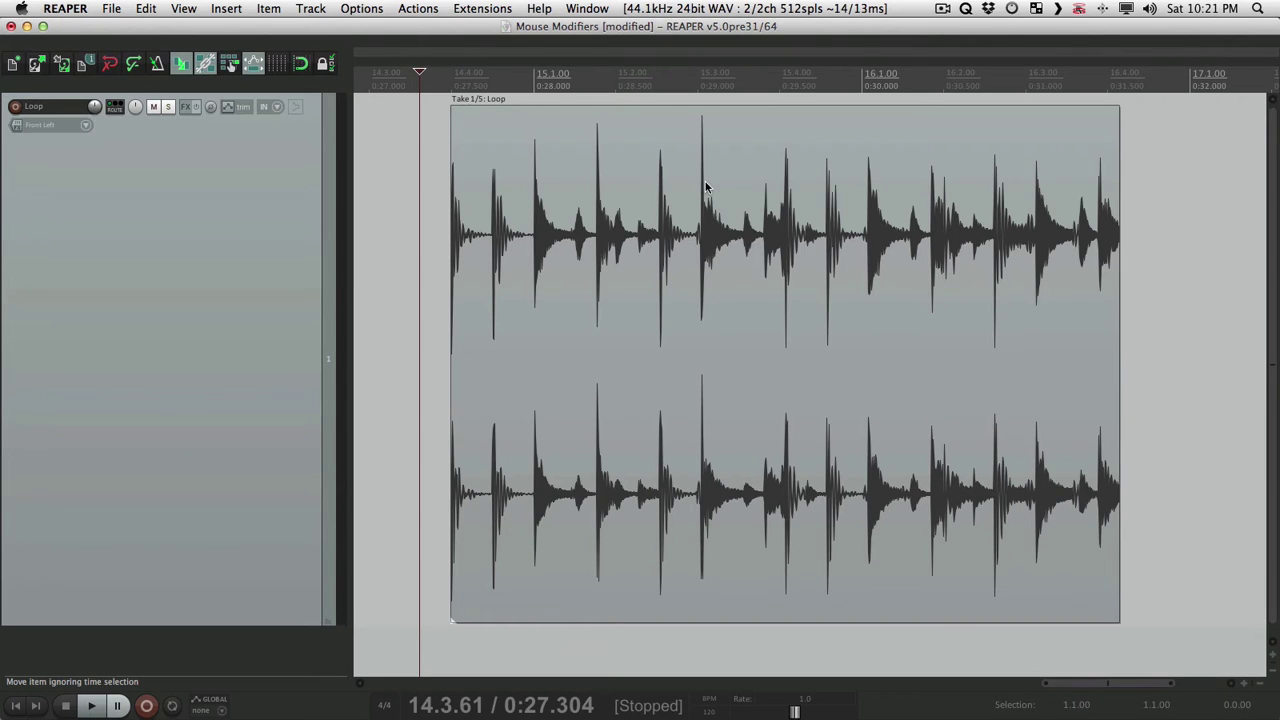
left_click(688, 168)
Step: View the Track context's behaviours, then close Preferences and click empty track space to deselect the item
key("super+comma")
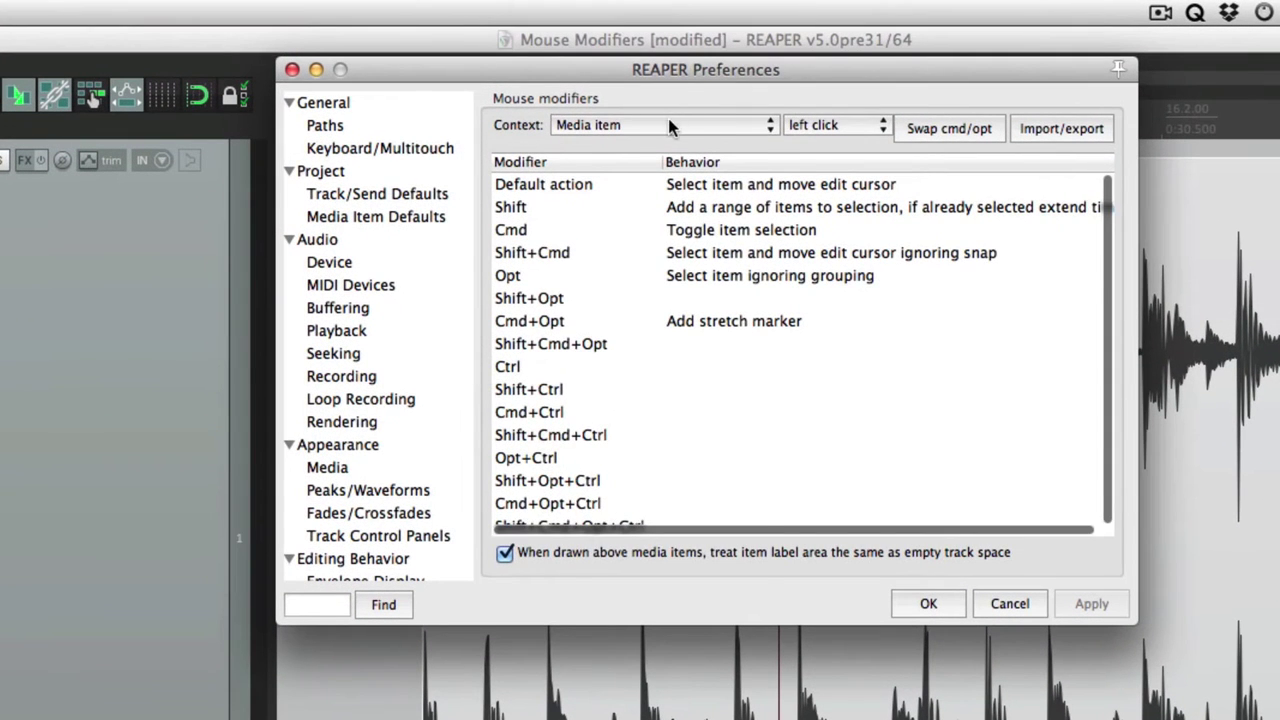
left_click(668, 121)
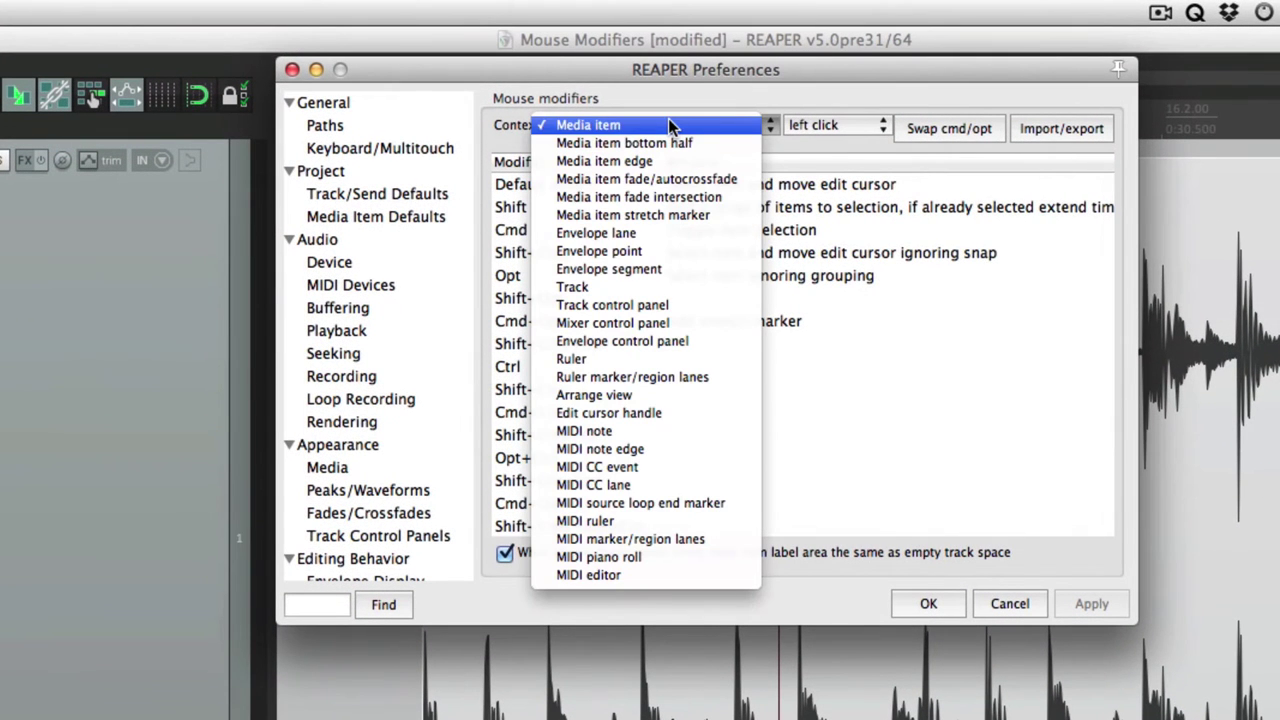
left_click(706, 288)
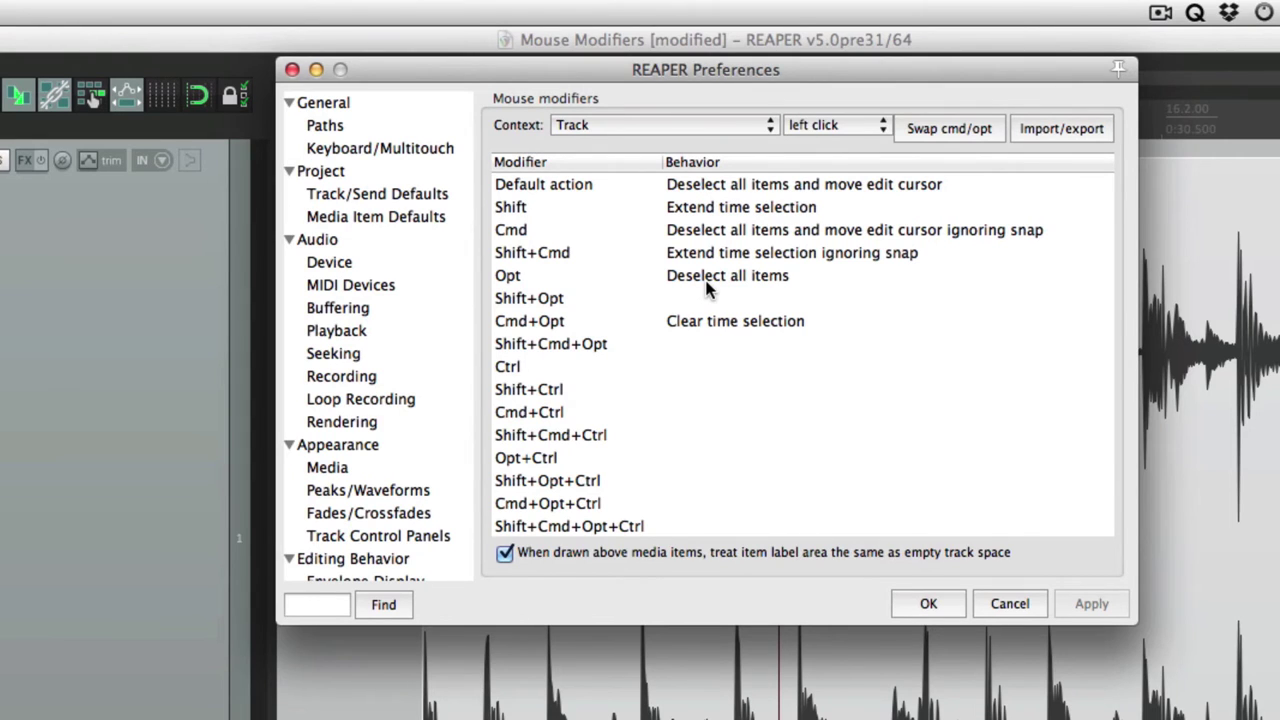
key("Escape")
left_click(422, 237)
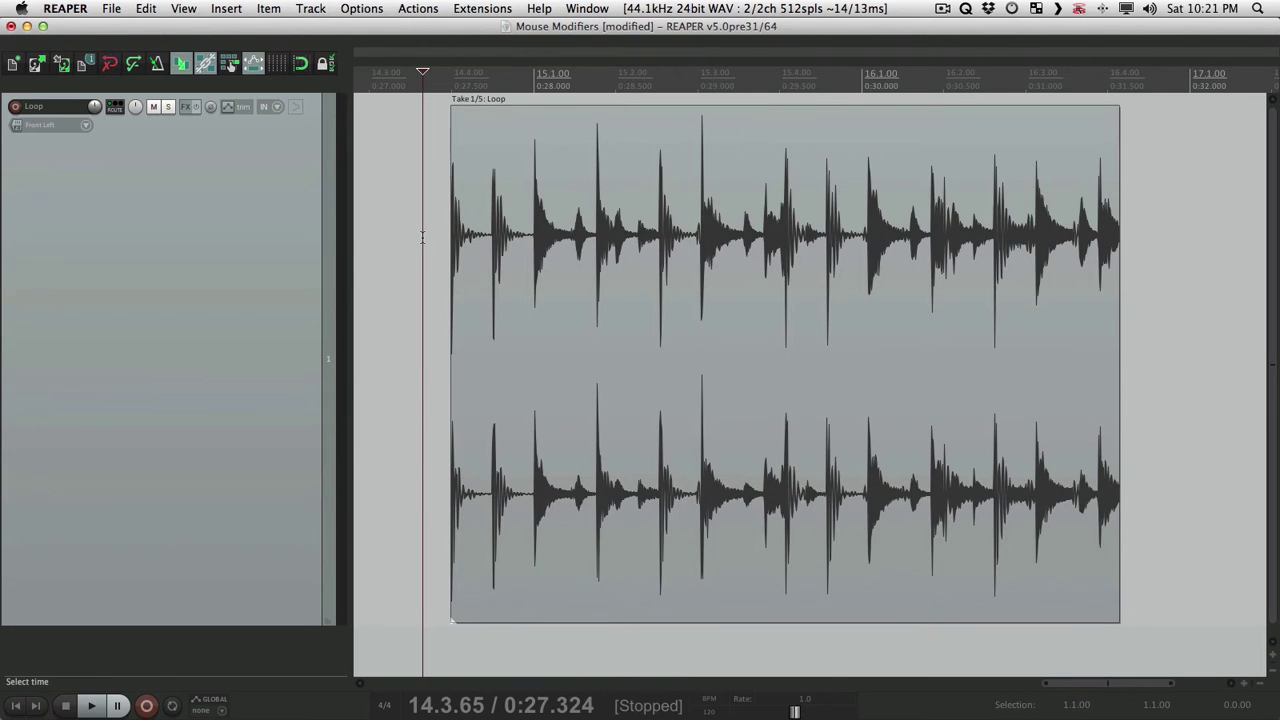
Step: Reopen Mouse modifiers on the Ruler context and click the ruler to move the edit cursor to 15.1.76
key("super+comma")
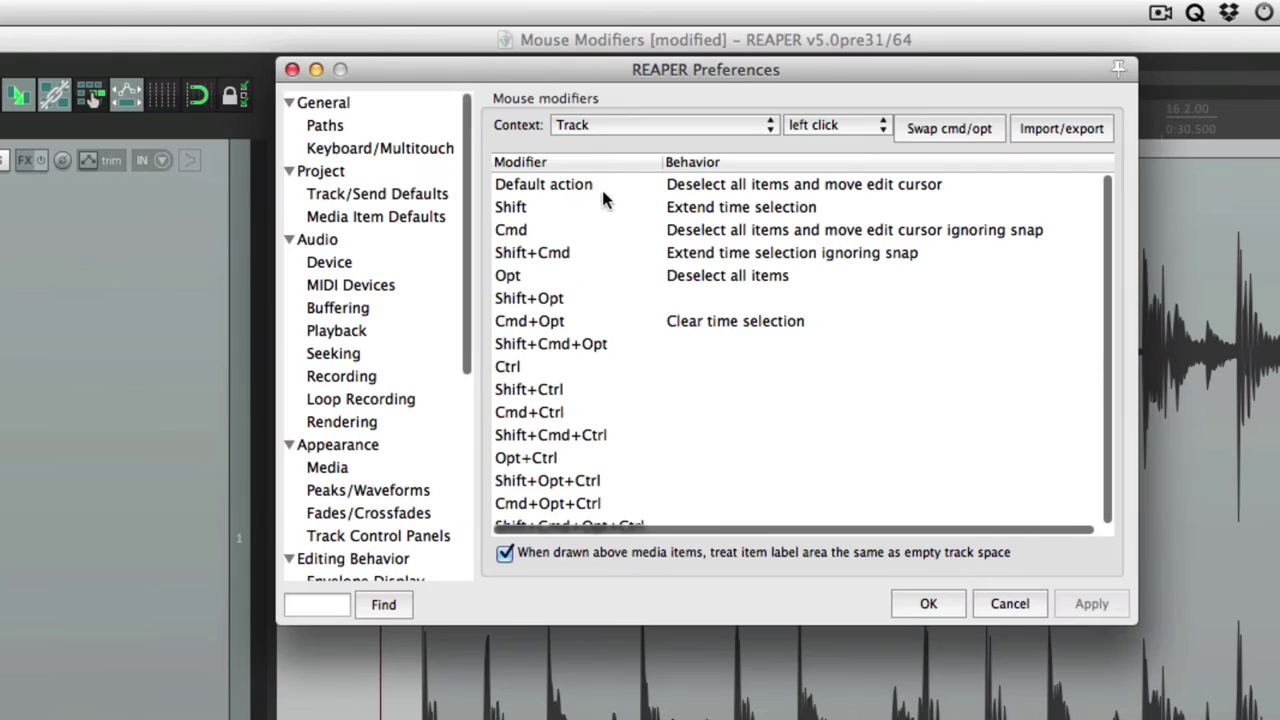
left_click(607, 123)
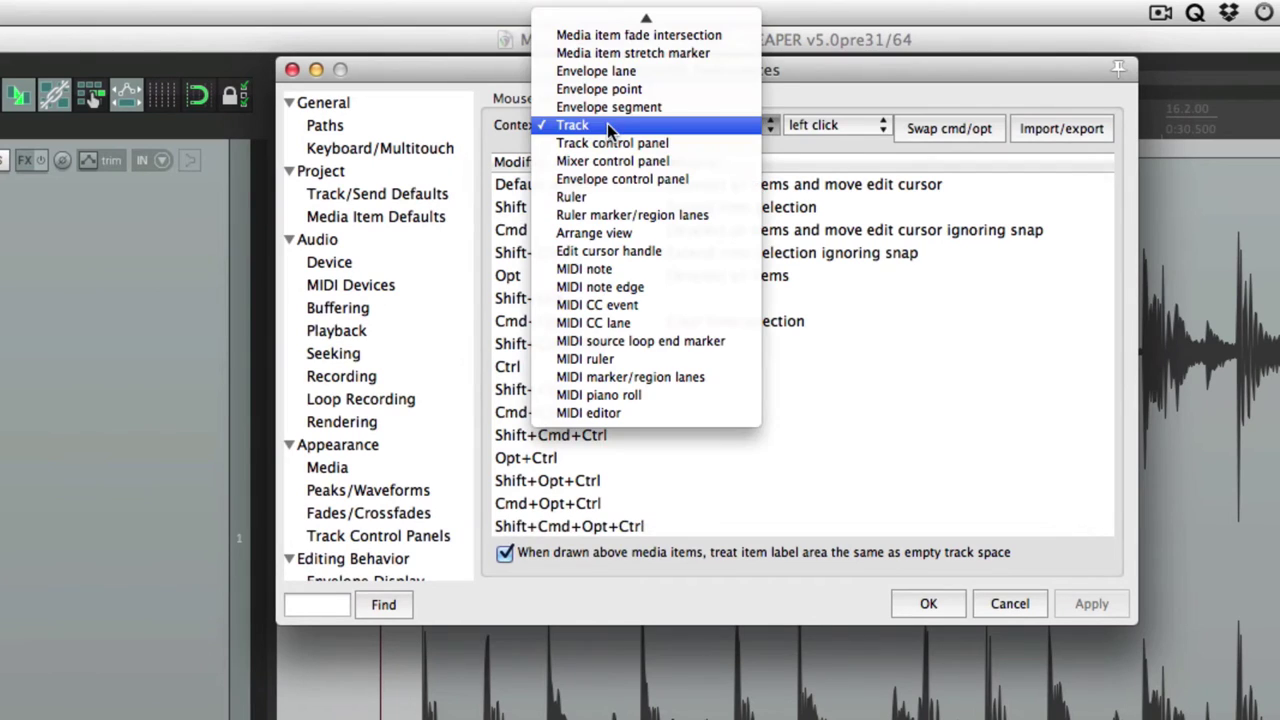
left_click(632, 198)
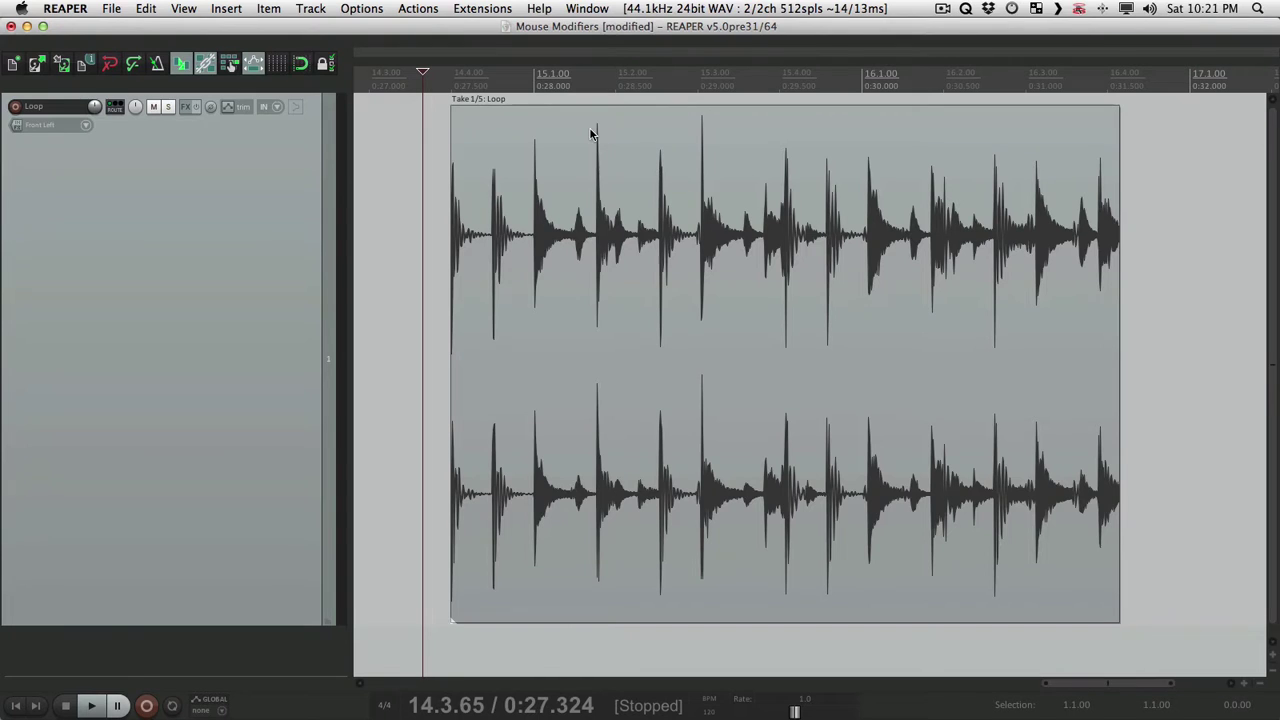
left_click(595, 87)
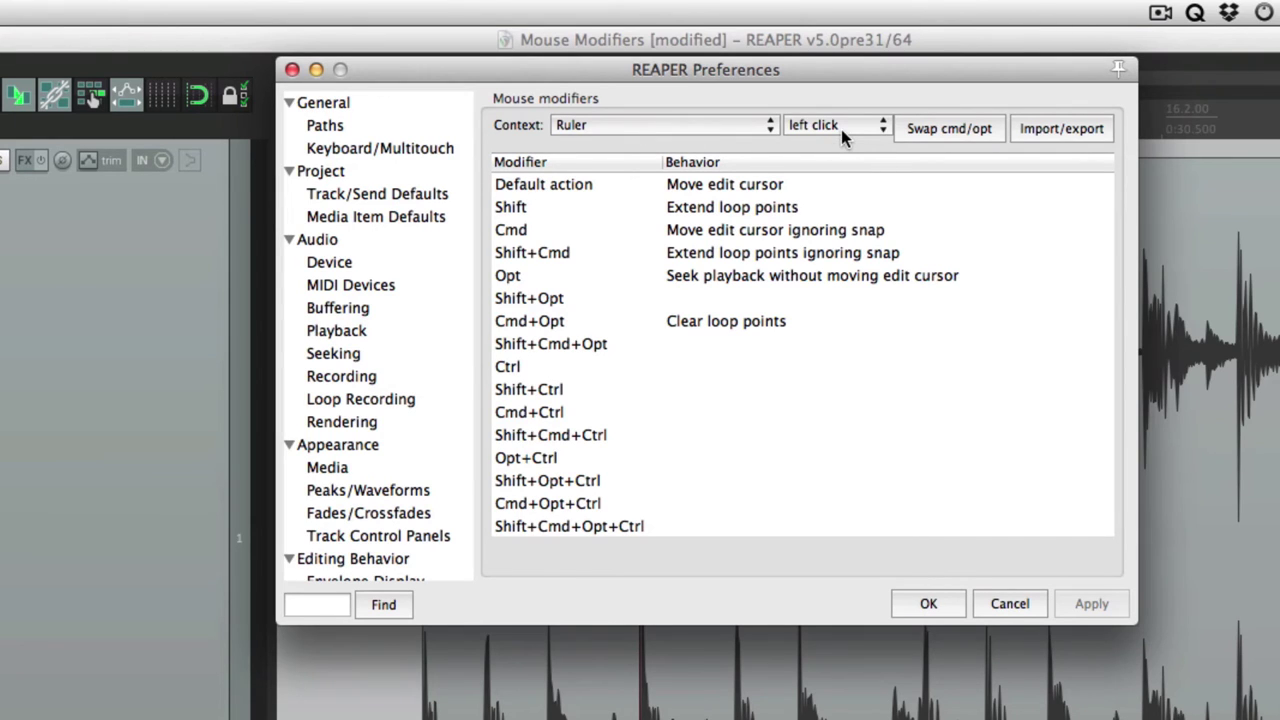
Step: Show the Media item context's double-click modifier behaviours
left_click(689, 127)
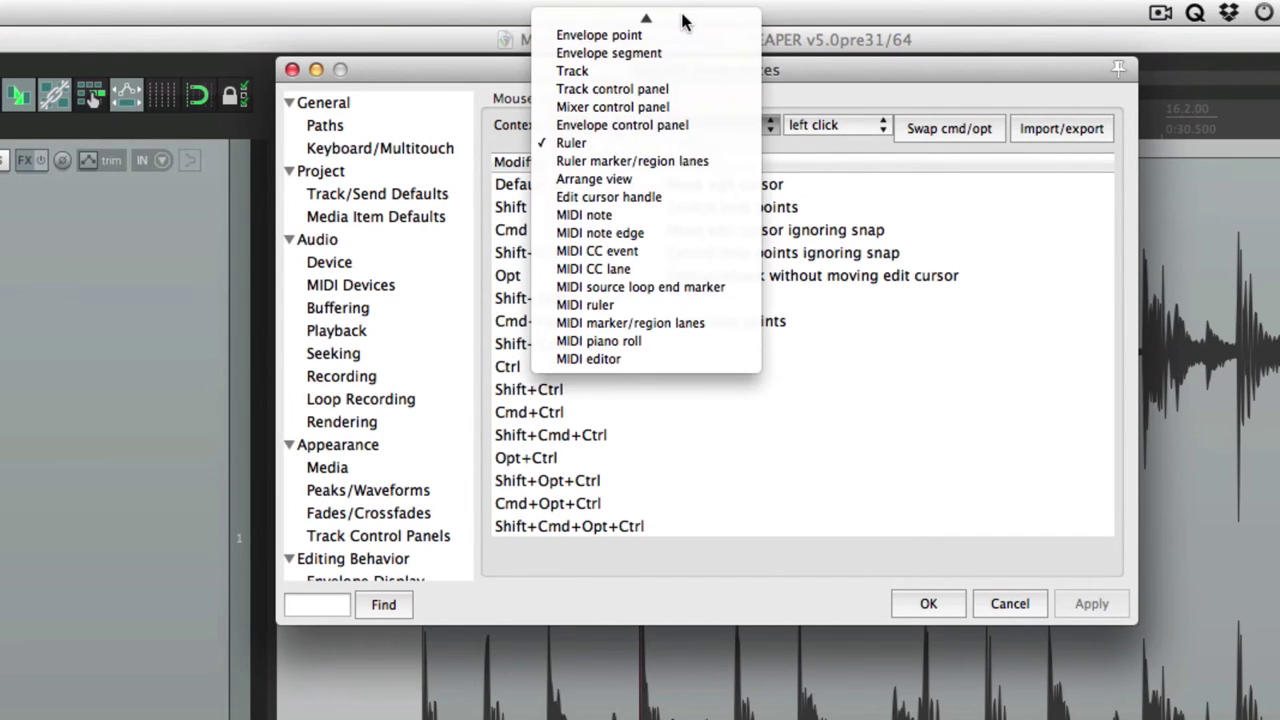
left_click(600, 20)
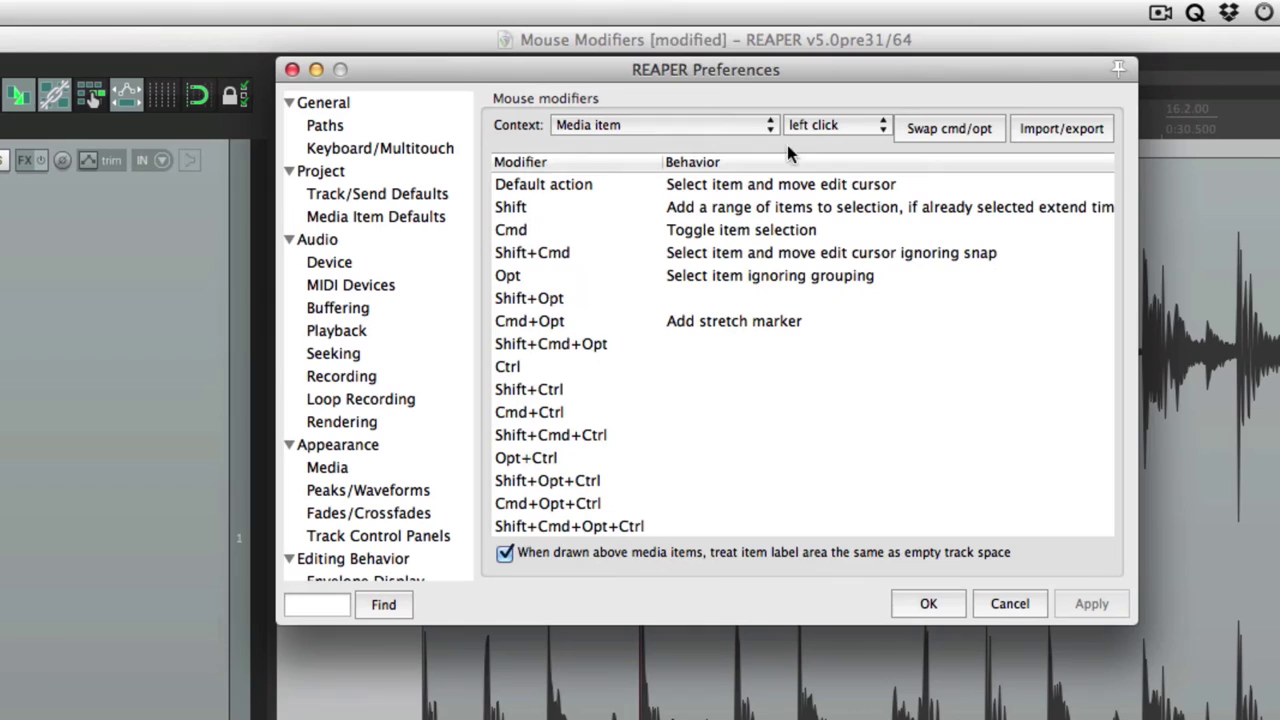
left_click(835, 123)
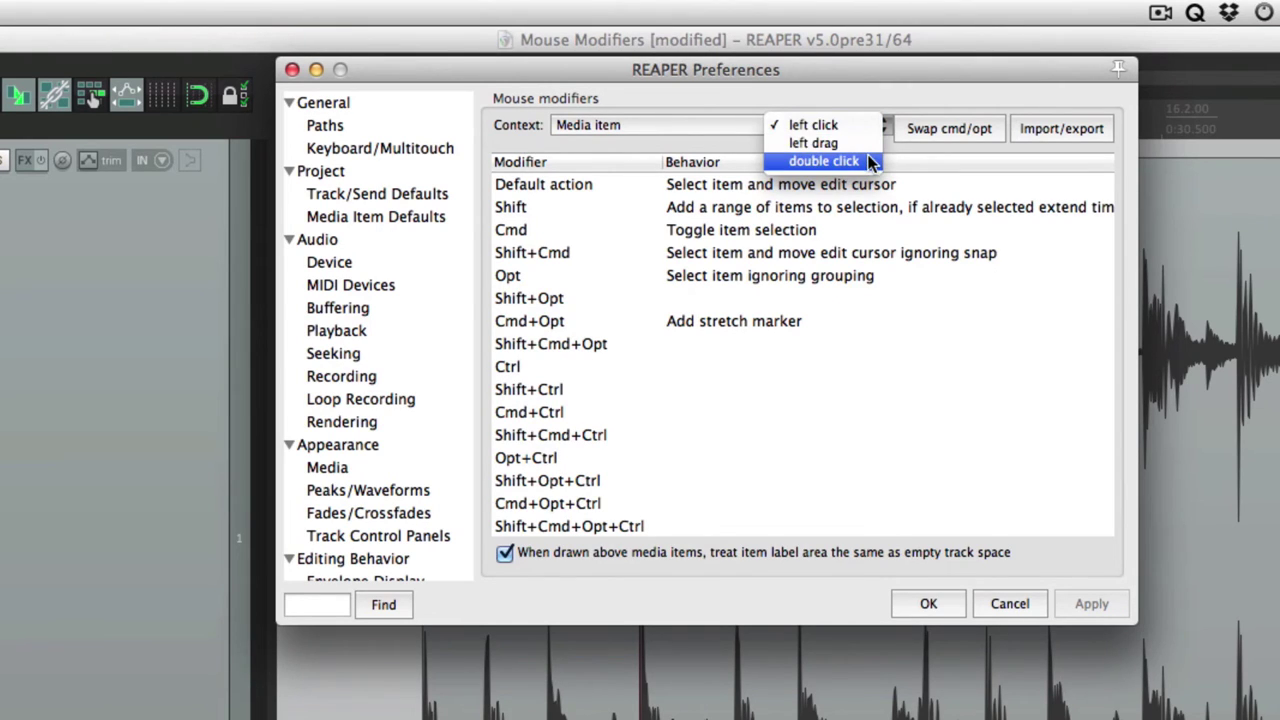
left_click(870, 163)
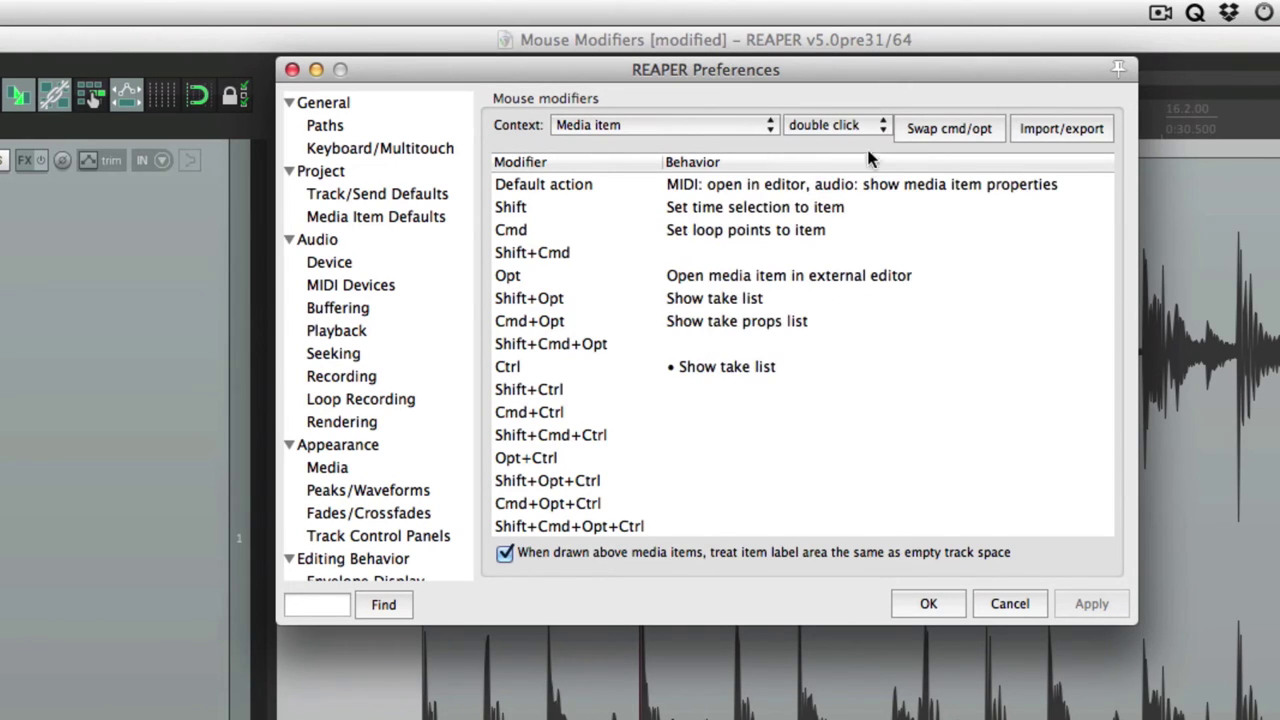
Step: Check the Envelope lane context's behaviours, then return to the Media item context
left_click(738, 121)
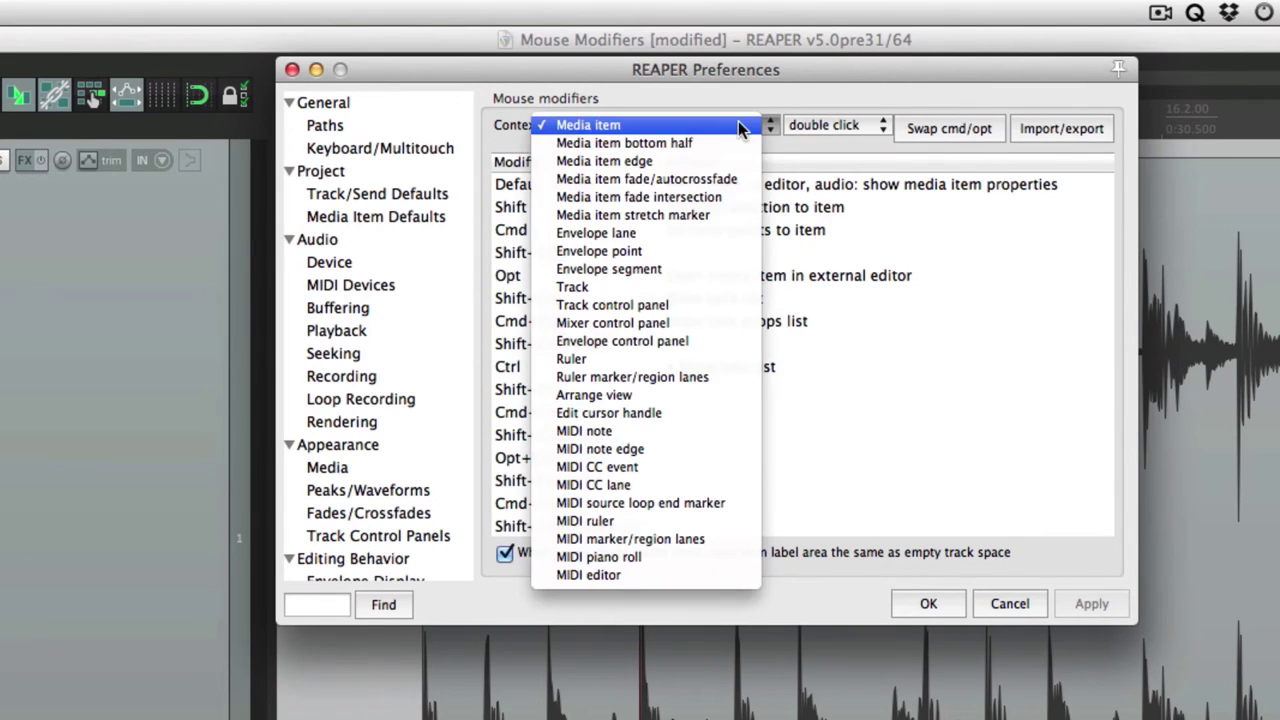
left_click(715, 228)
left_click(839, 129)
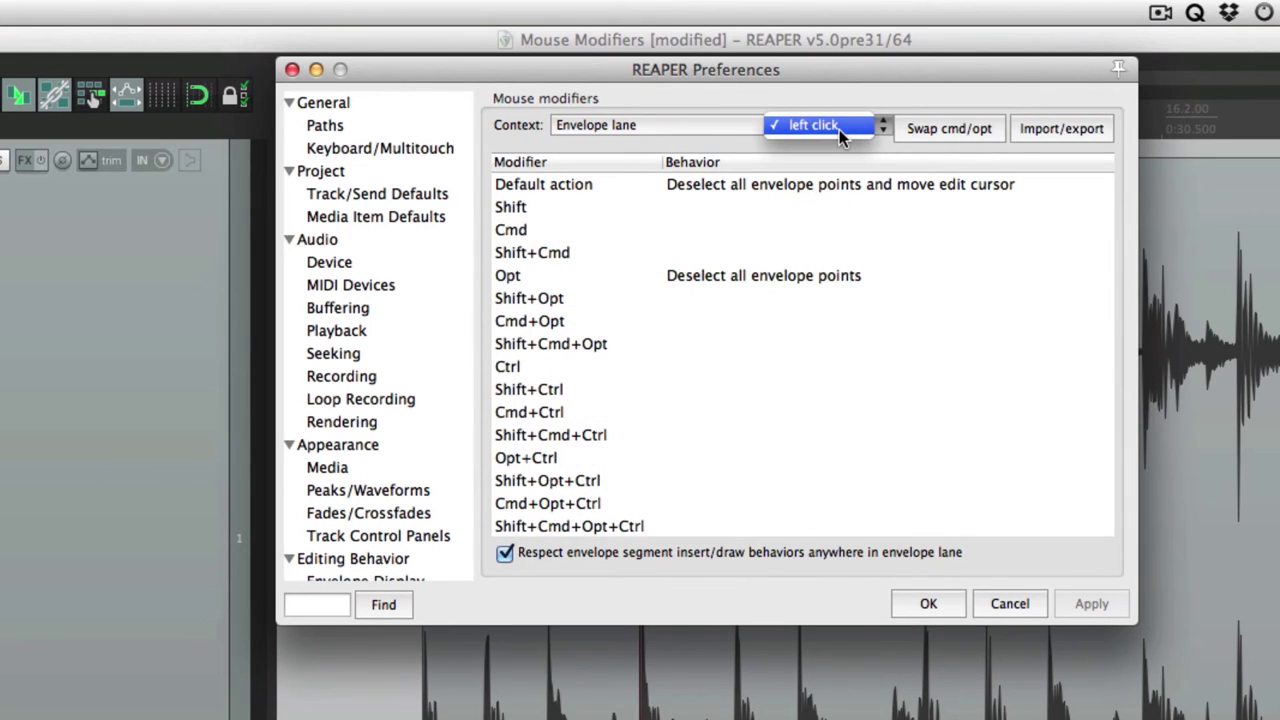
left_click(751, 146)
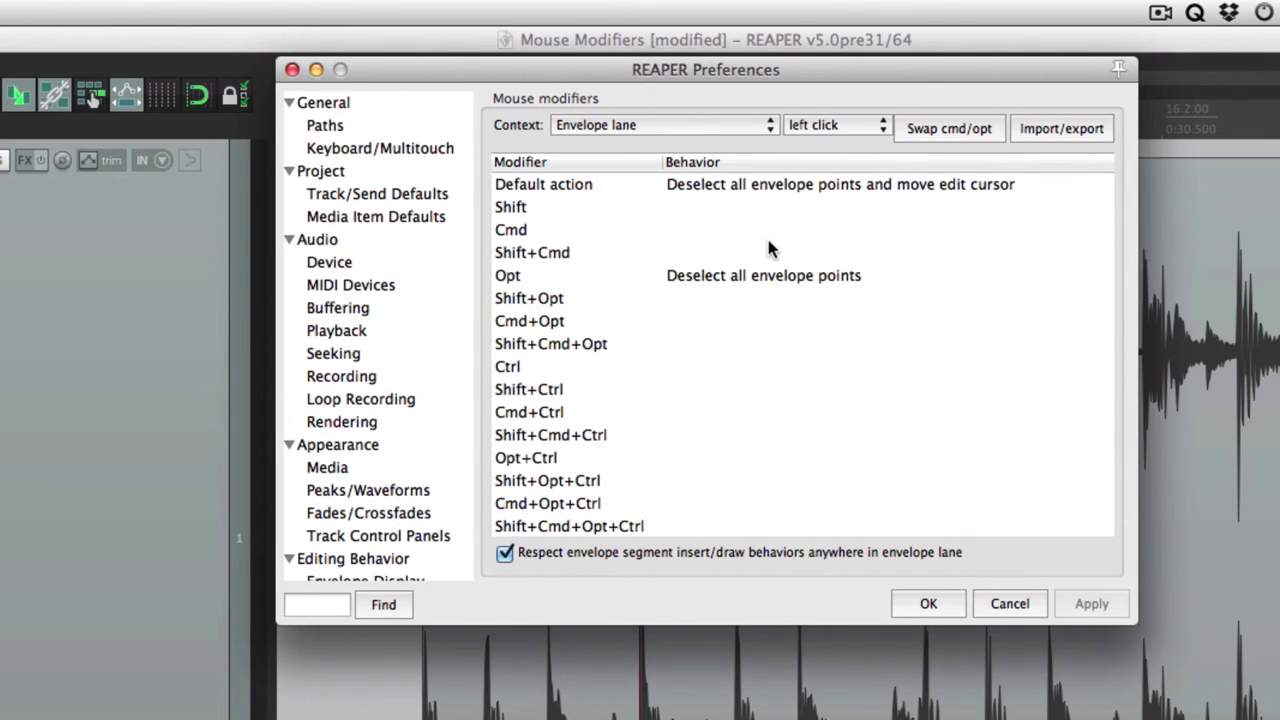
left_click(661, 128)
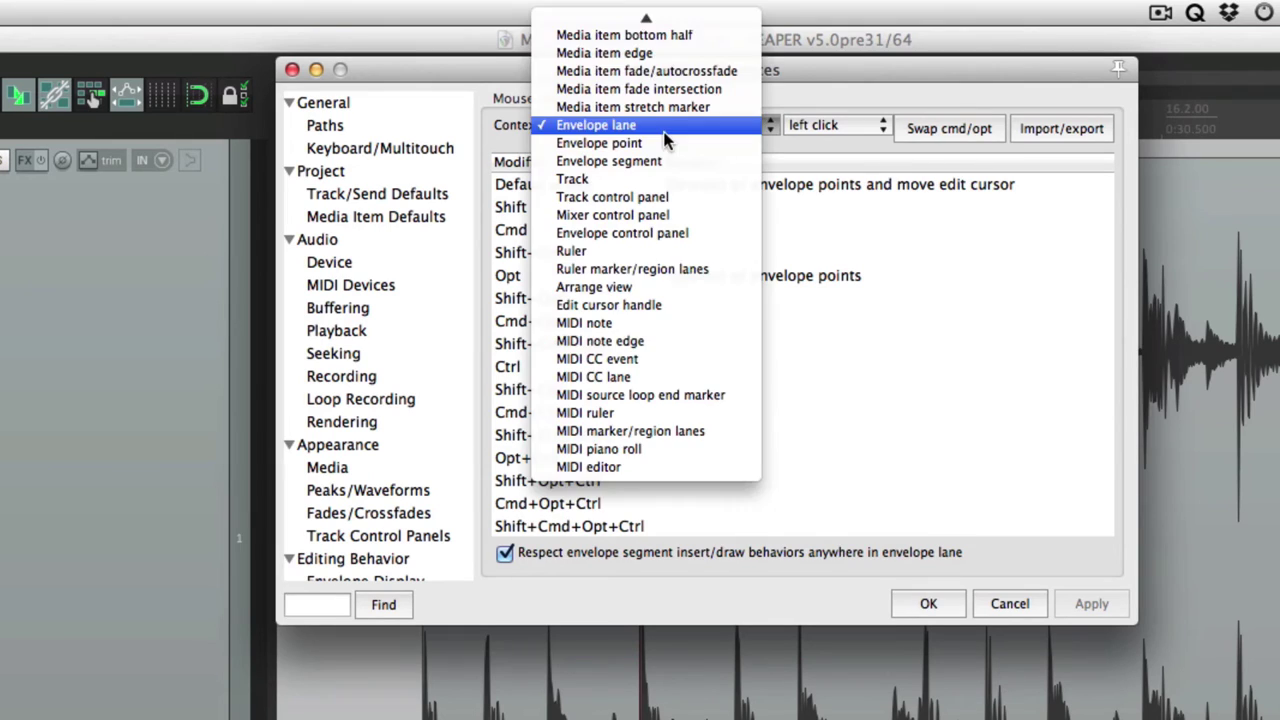
left_click(667, 26)
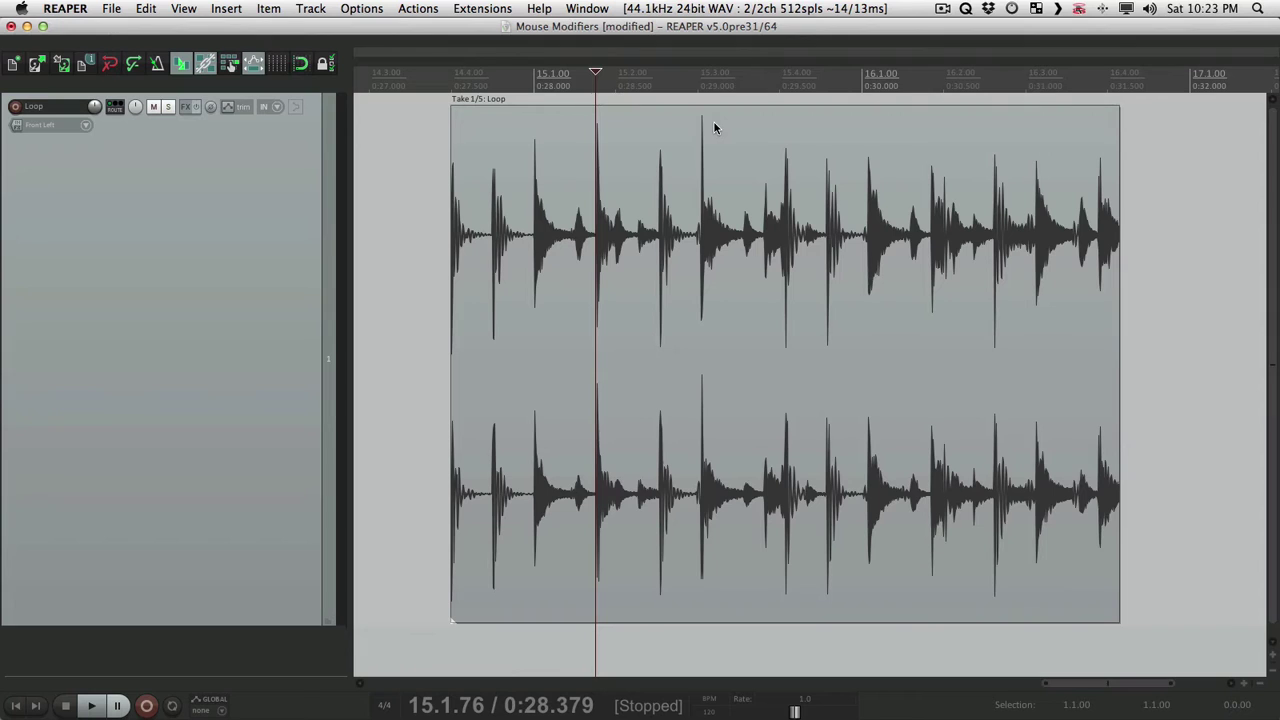
Step: Select the Loop item, pick the Track context, then click empty track space to deselect the item
left_click(734, 166)
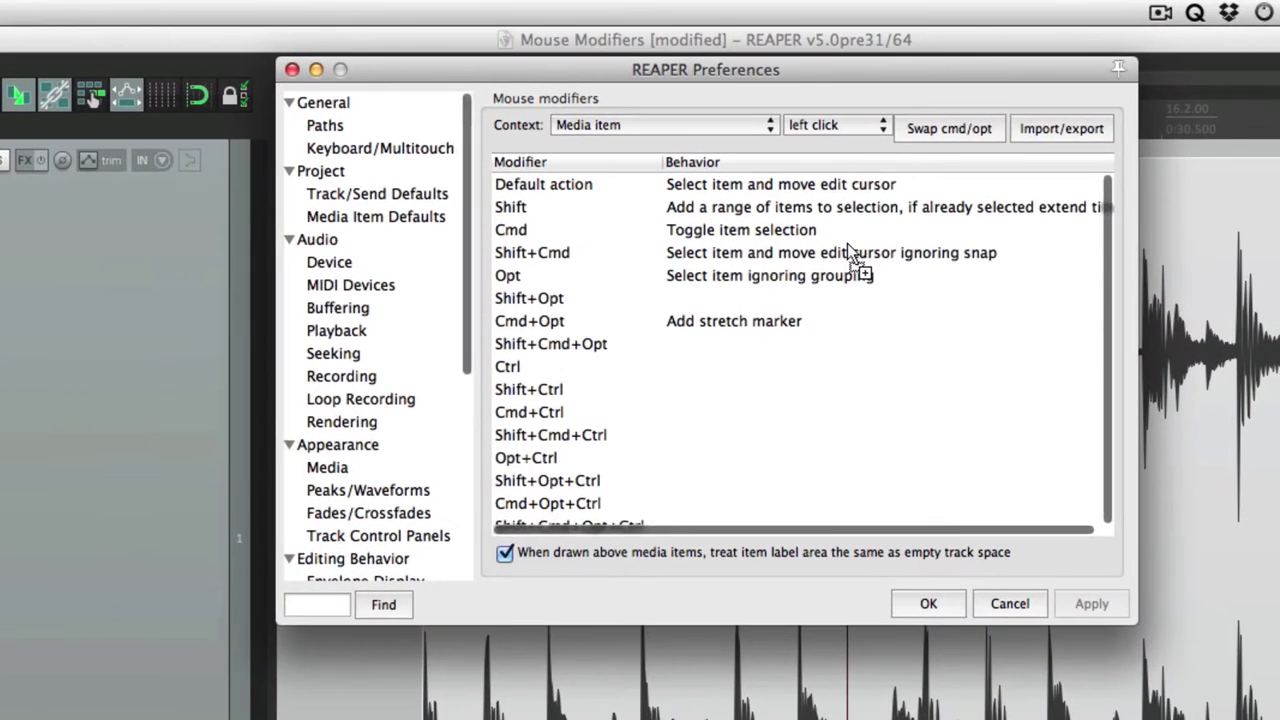
left_click(634, 84)
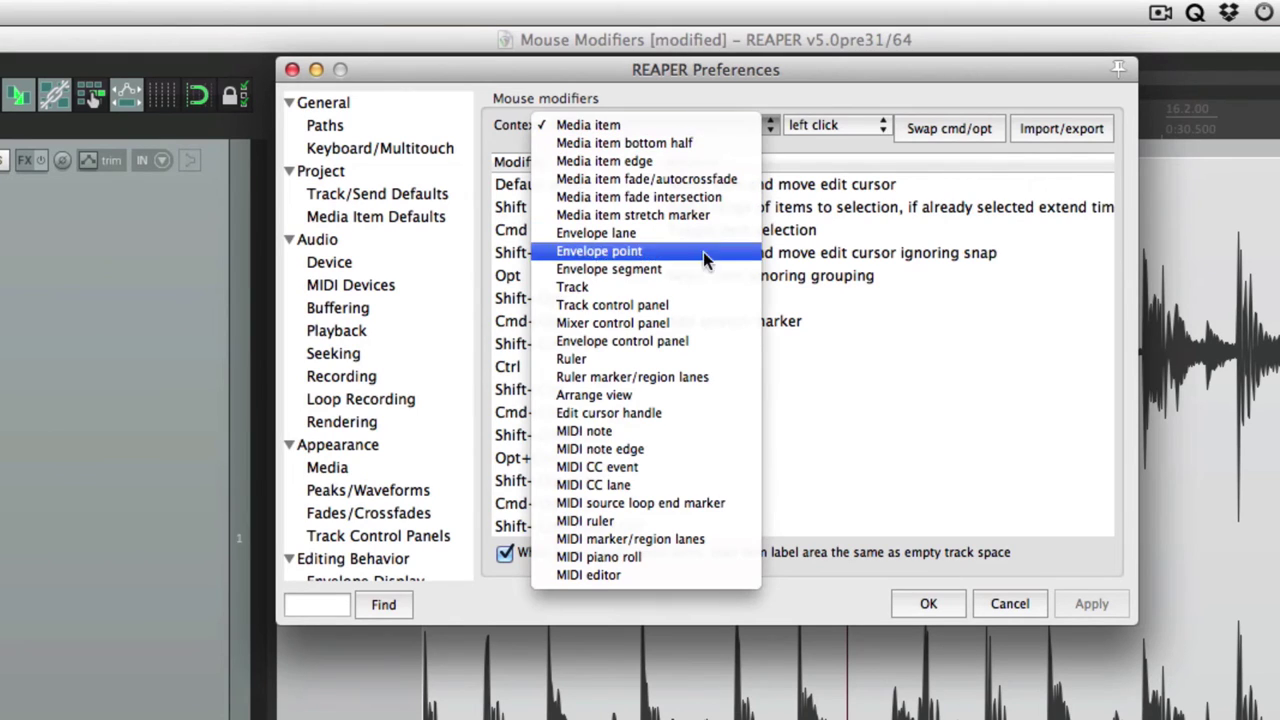
left_click(700, 287)
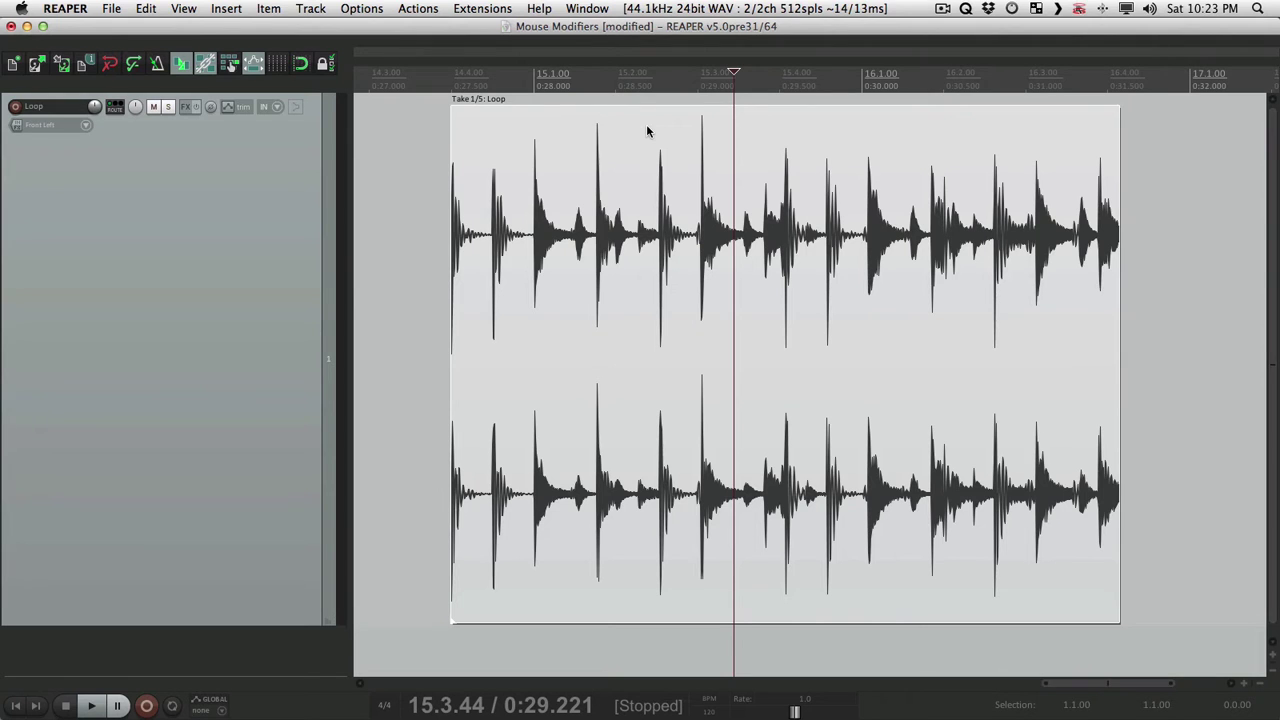
left_click(414, 195)
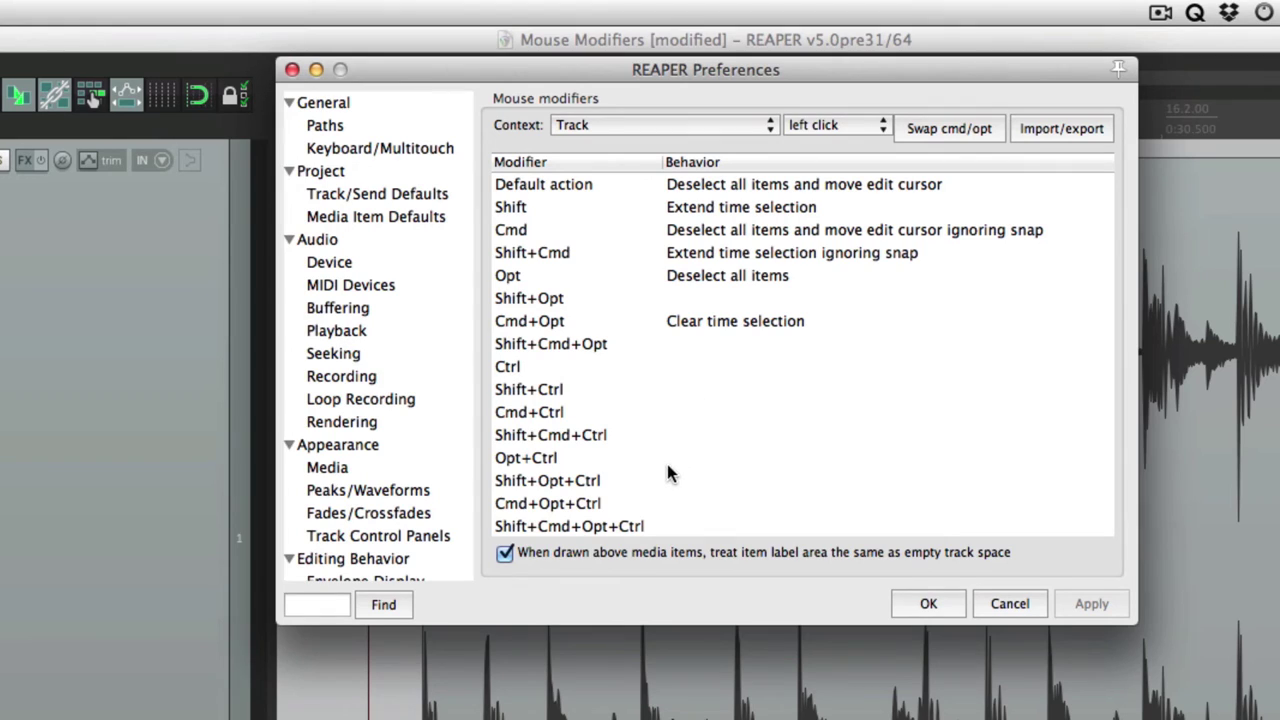
Step: Assign 'Extend time selection ignoring snap' to the Ctrl row of Track left-click modifiers
left_click(590, 418)
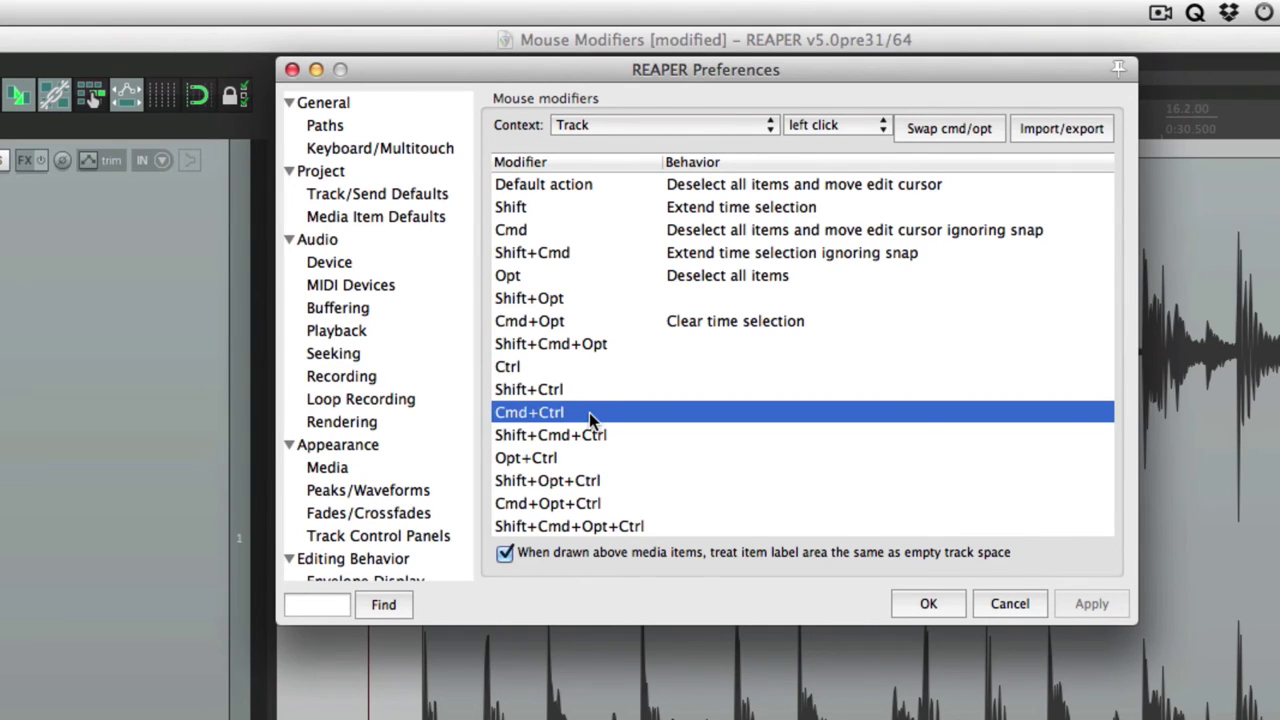
left_click(714, 370)
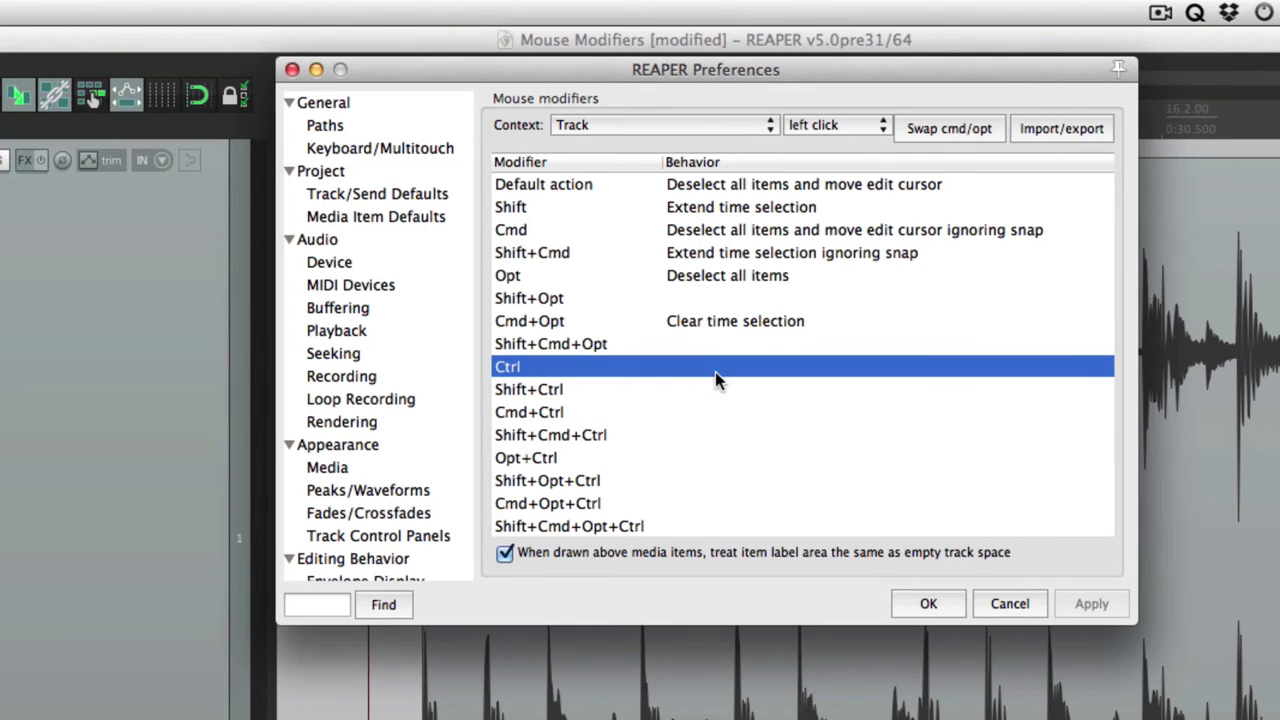
double_click(715, 371)
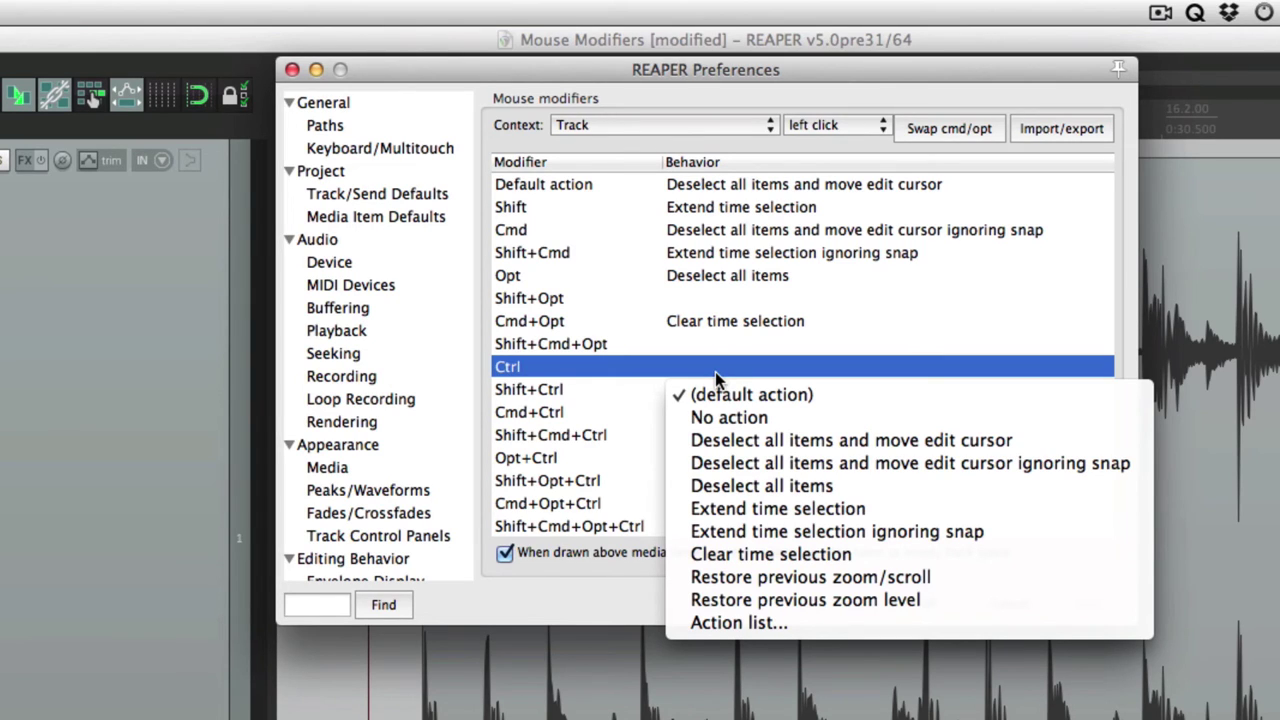
left_click(900, 538)
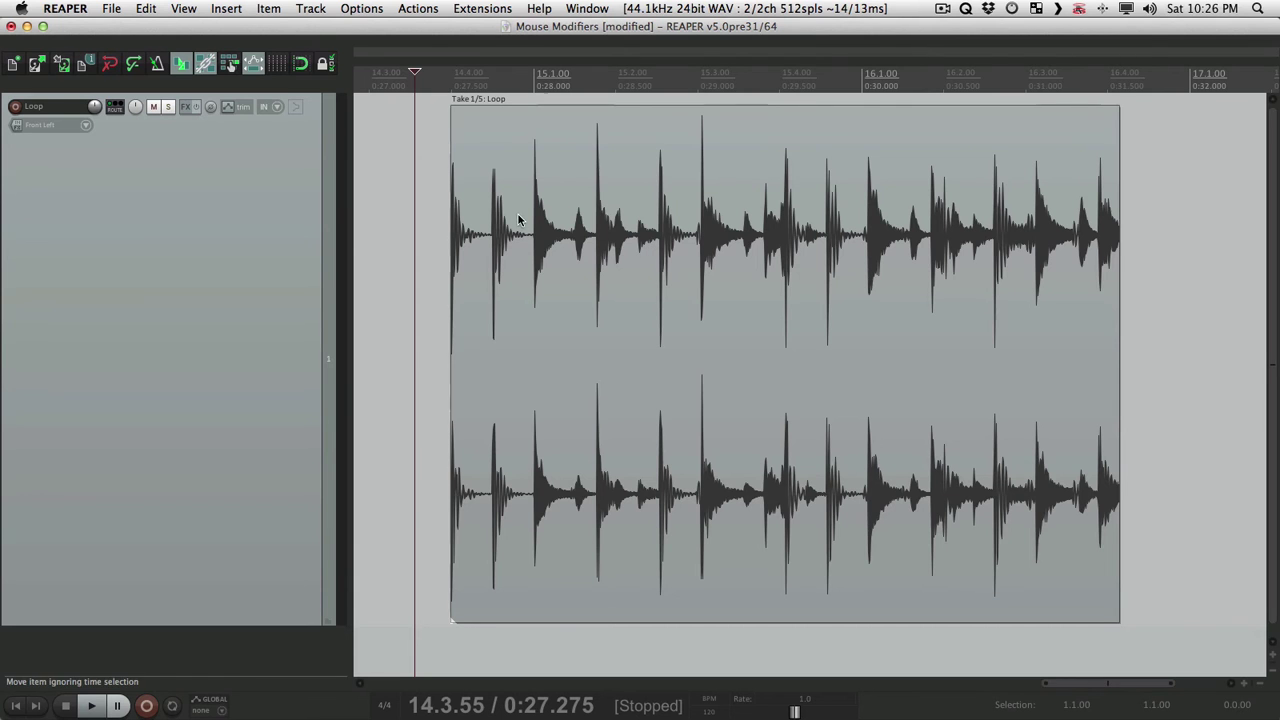
Step: Enable Snap and Grid, then drag a time selection starting at 15.1.00 in the ruler
left_click(300, 63)
left_click(277, 63)
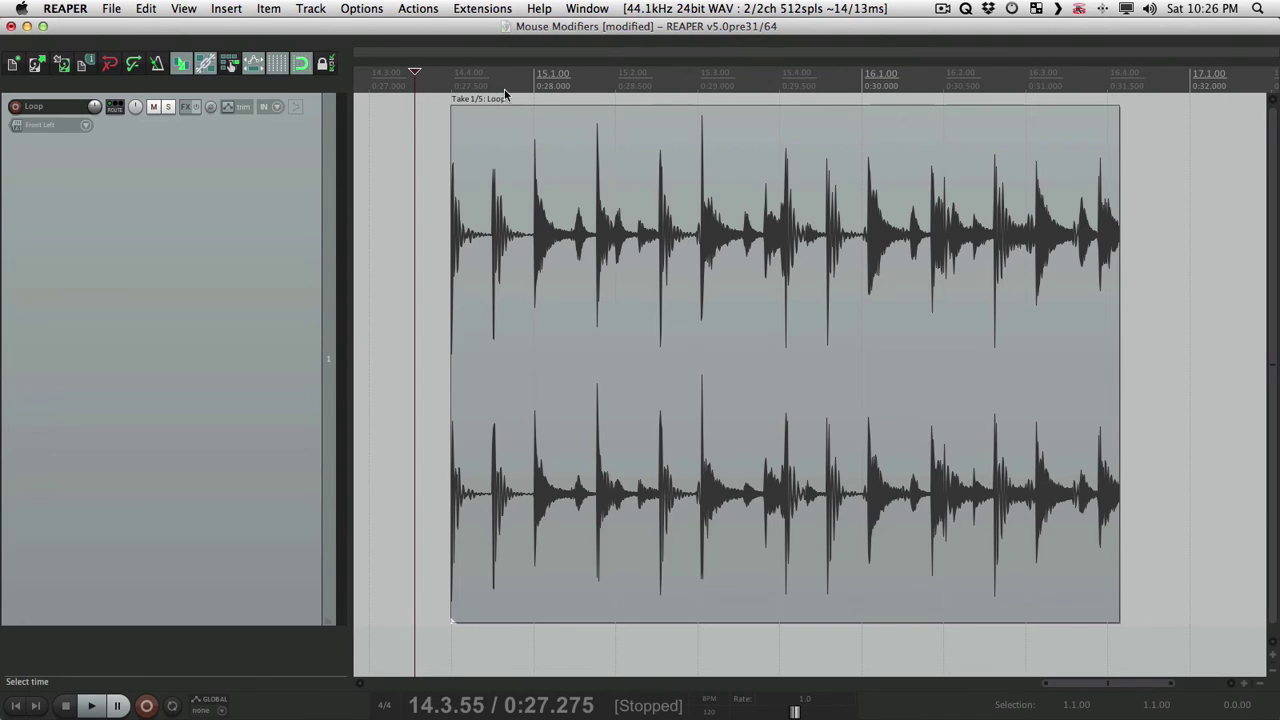
left_click_drag(530, 80, 1015, 92)
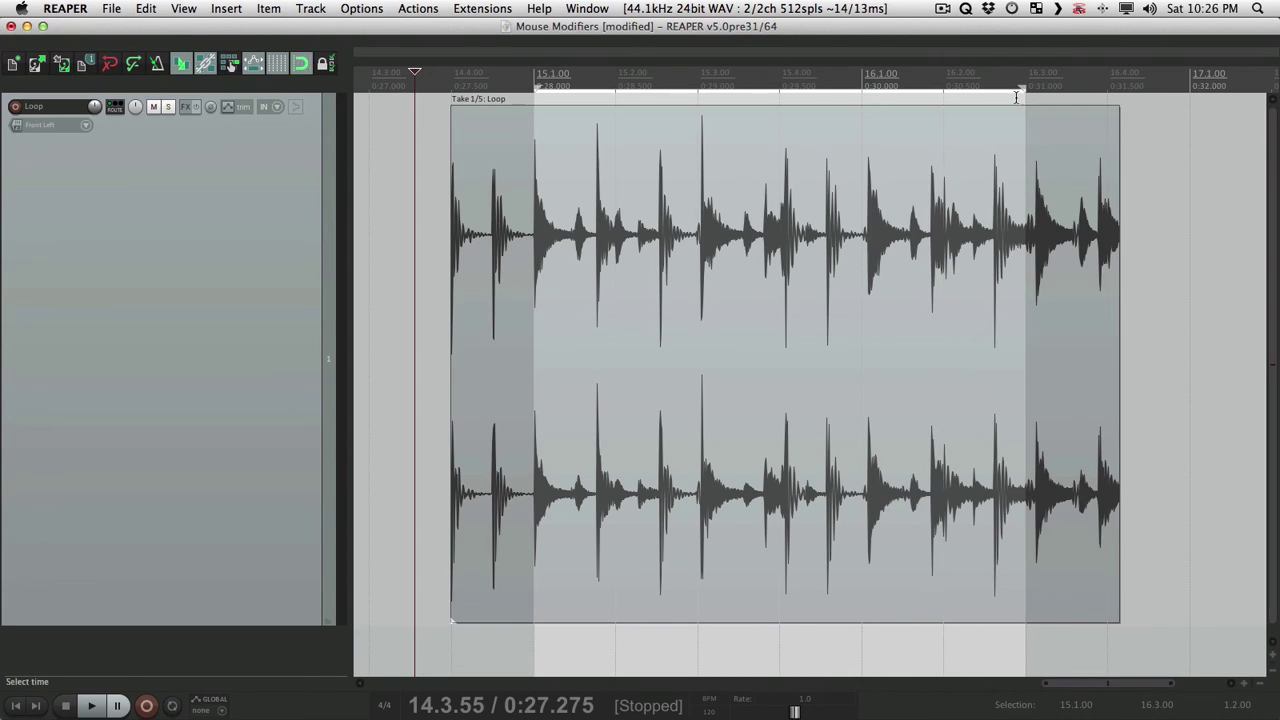
Step: Ctrl-click to extend the selection off-grid to 16.4.80, then review the Shift modifier entry
left_click(1173, 160, "shift")
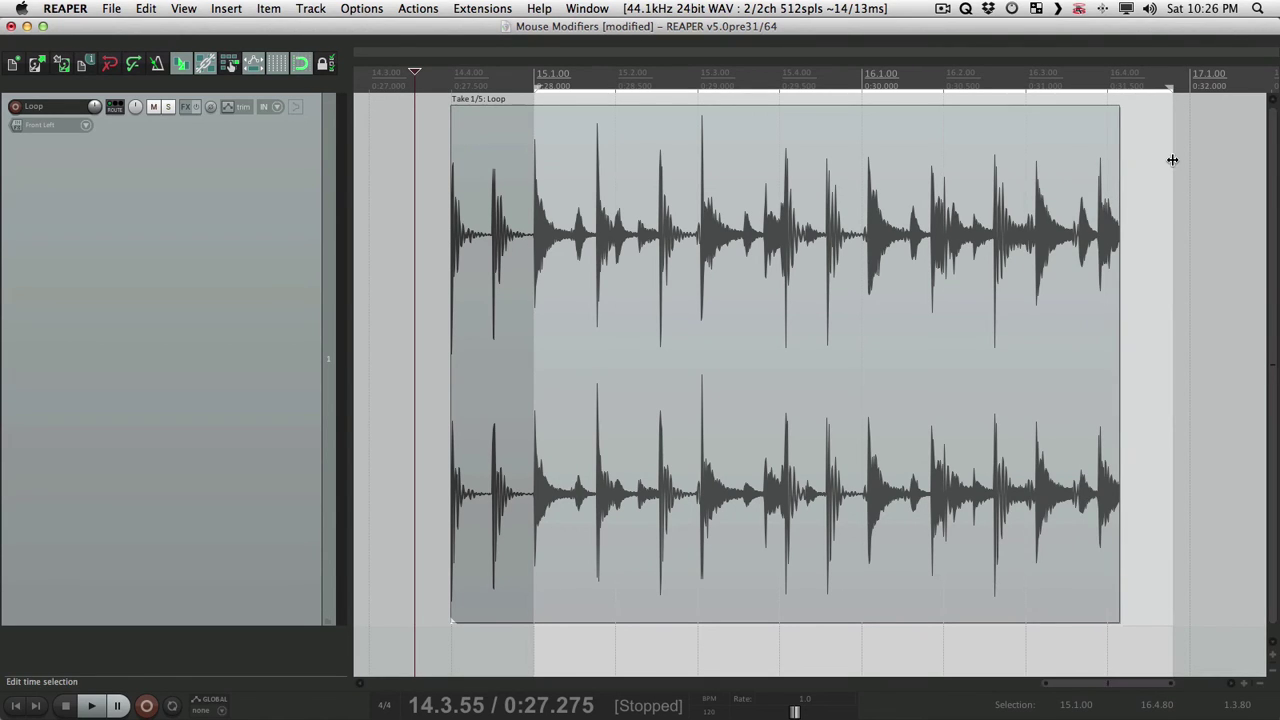
key("super+comma")
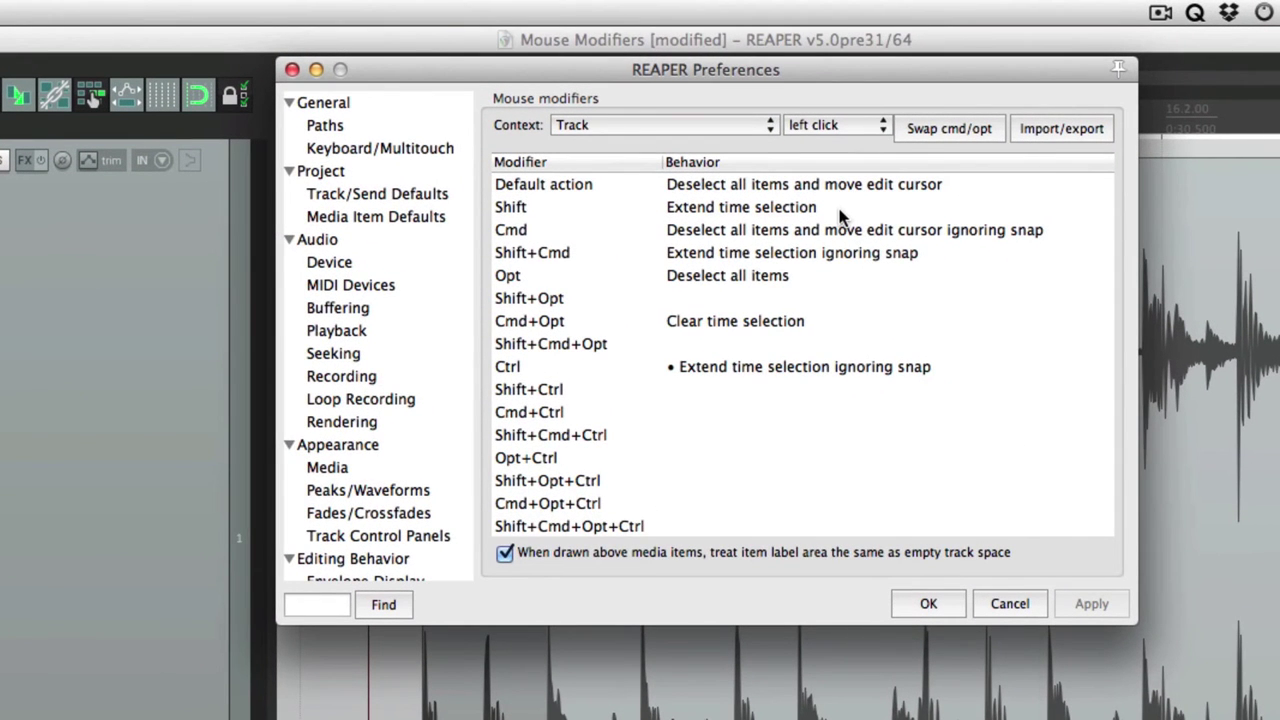
left_click(840, 210)
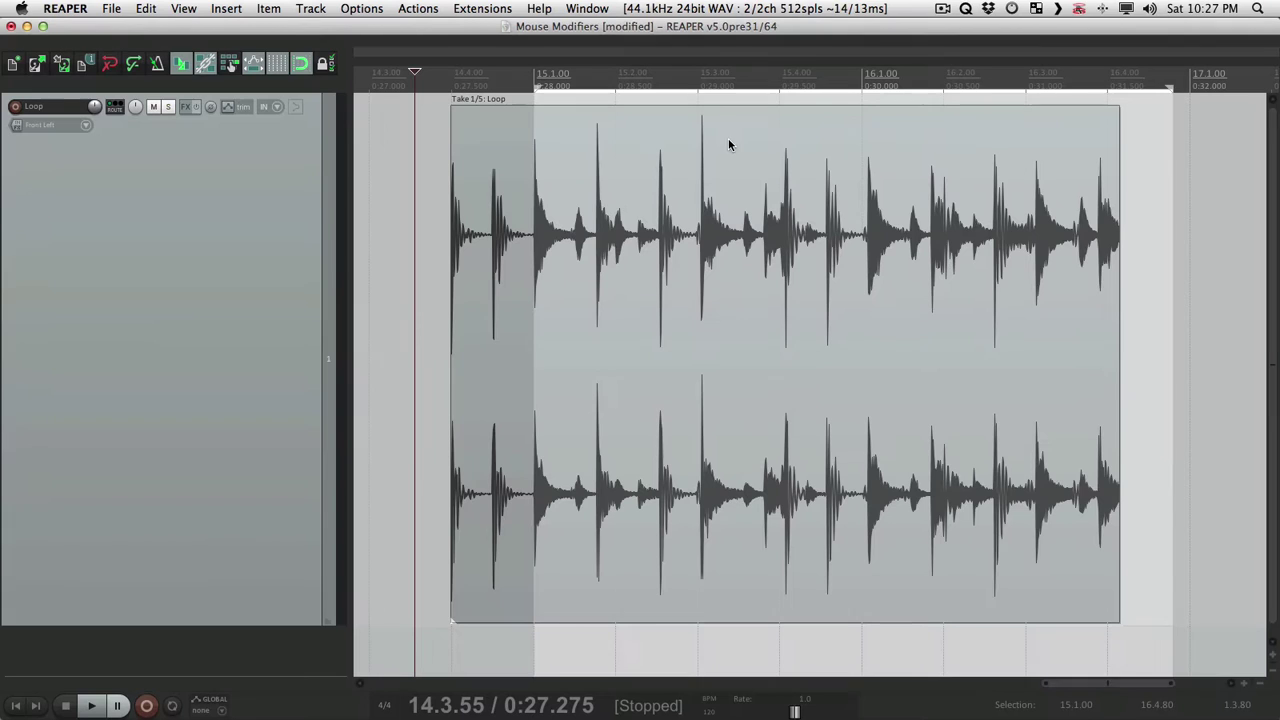
Step: Extend the time selection to the 17.1.00 grid line, keep the Track context and close Preferences
left_click(1211, 160, "shift")
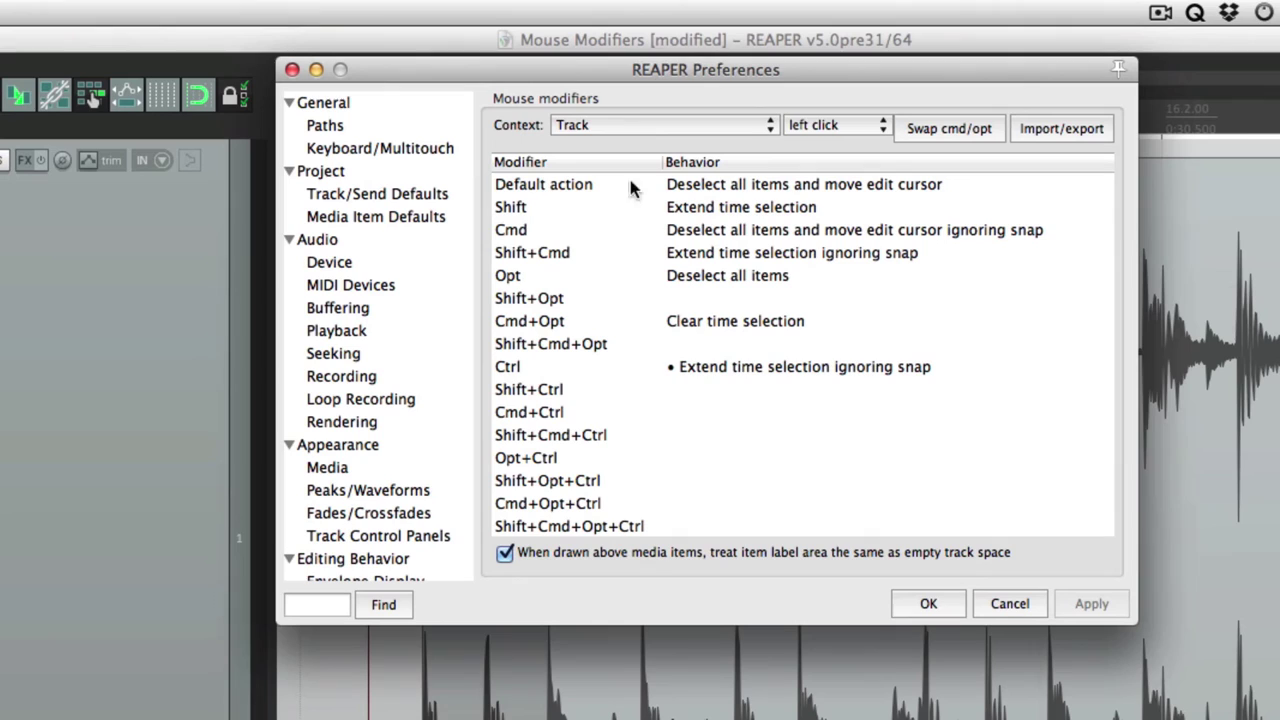
left_click(648, 127)
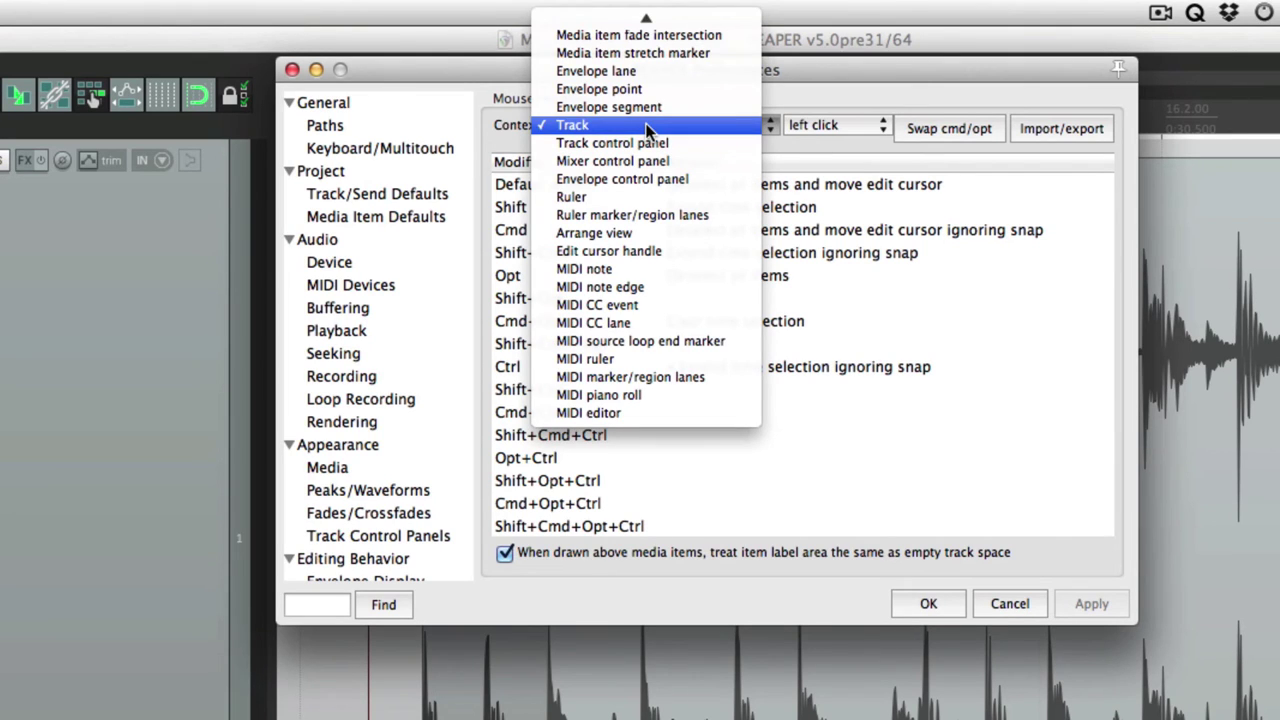
scroll(648, 130, "up", 3)
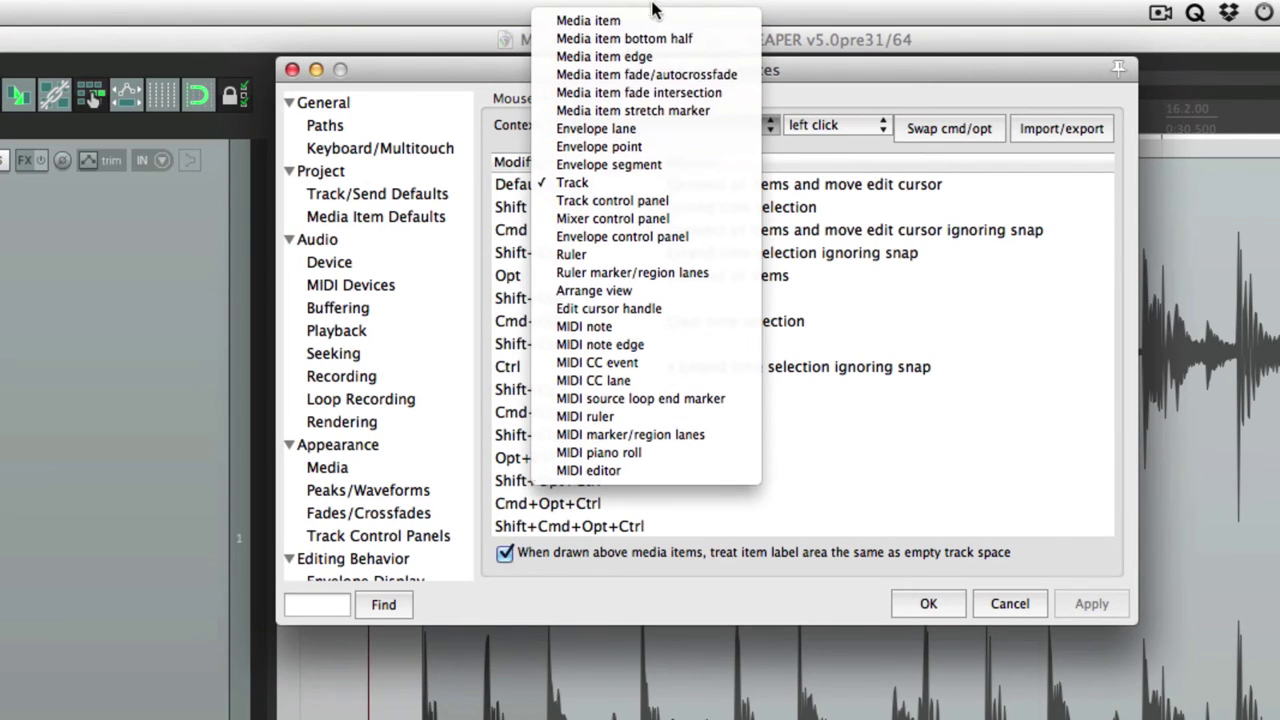
left_click(665, 187)
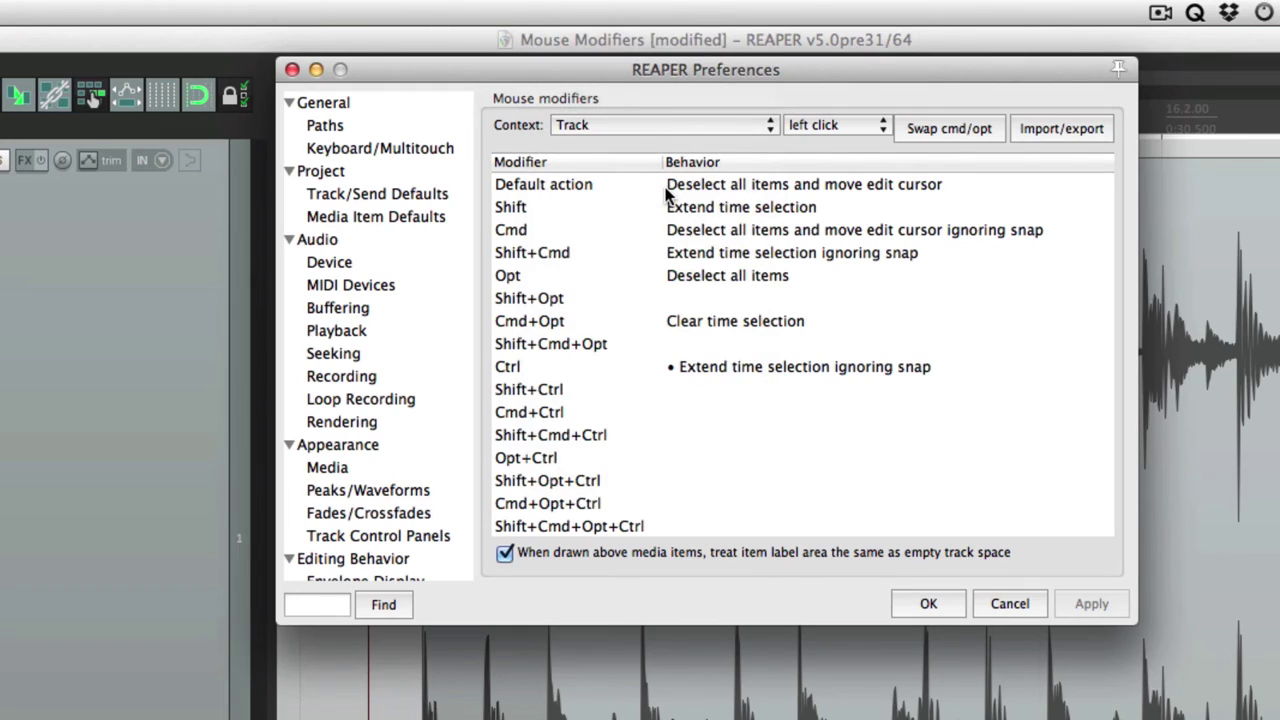
left_click(928, 603)
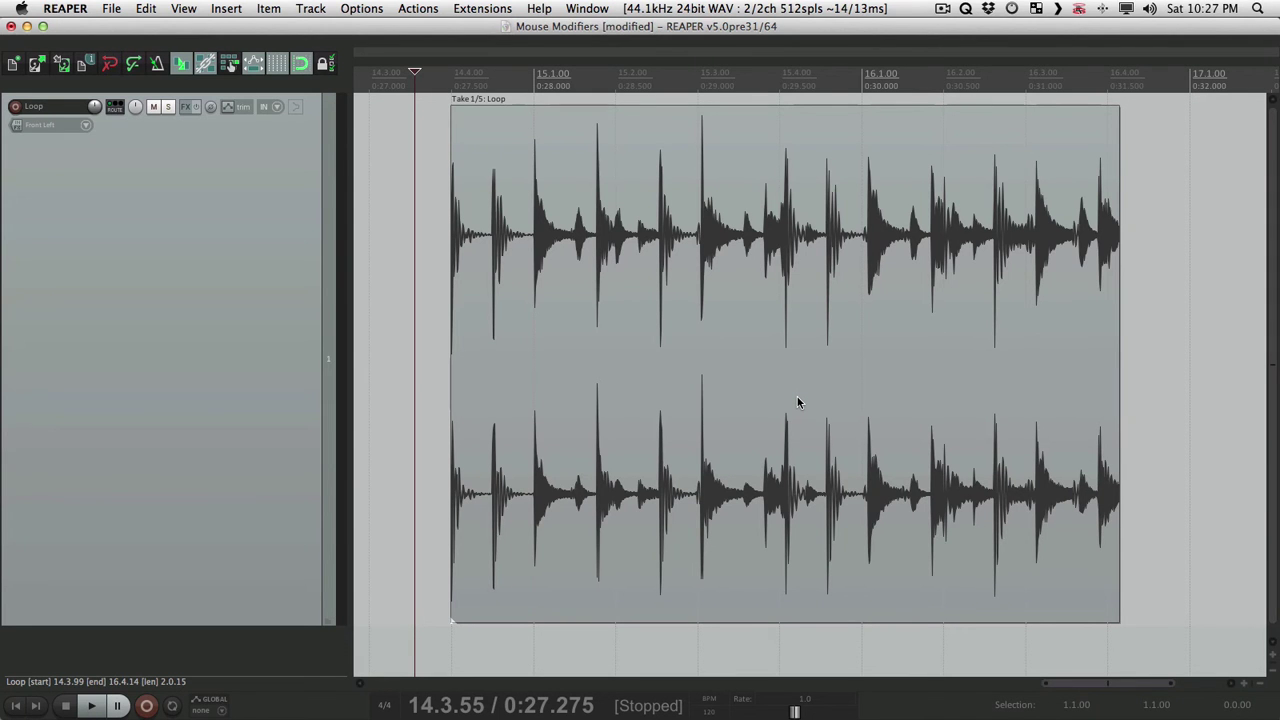
Step: Click the Loop item, empty track space and the ruler, reopening Mouse modifiers after each to watch the context jump
left_click(681, 172)
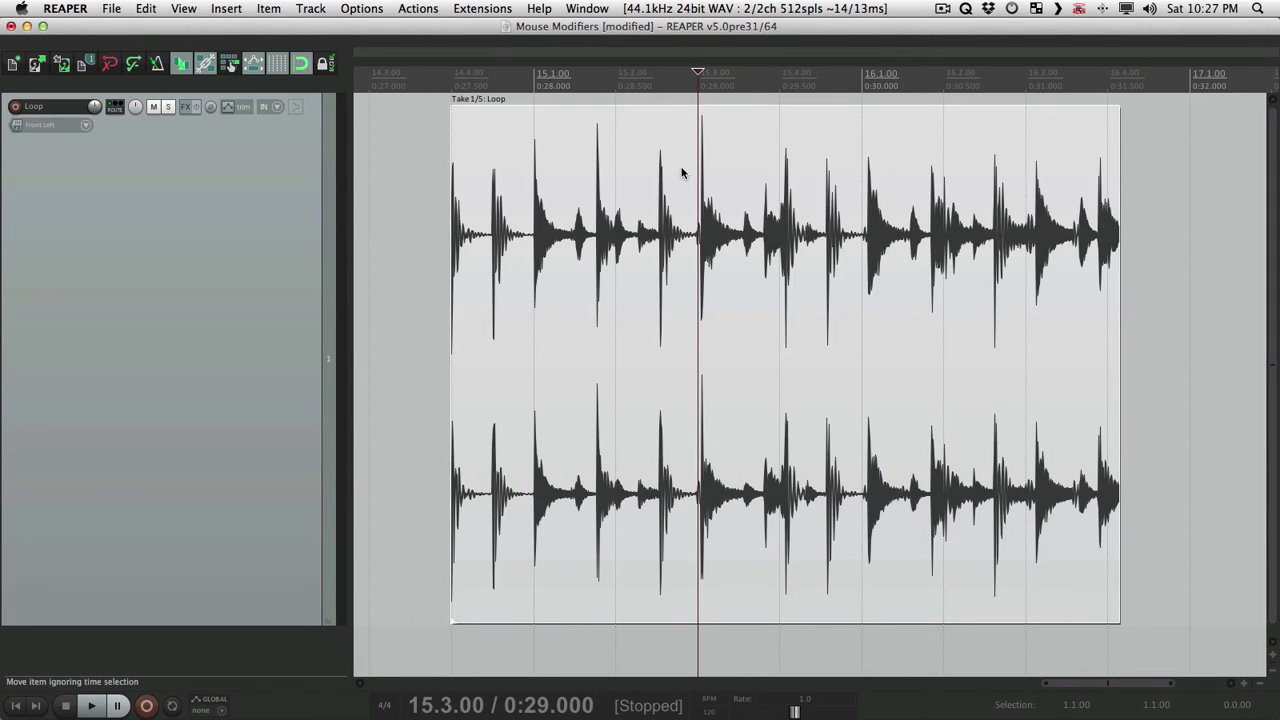
key("super+comma")
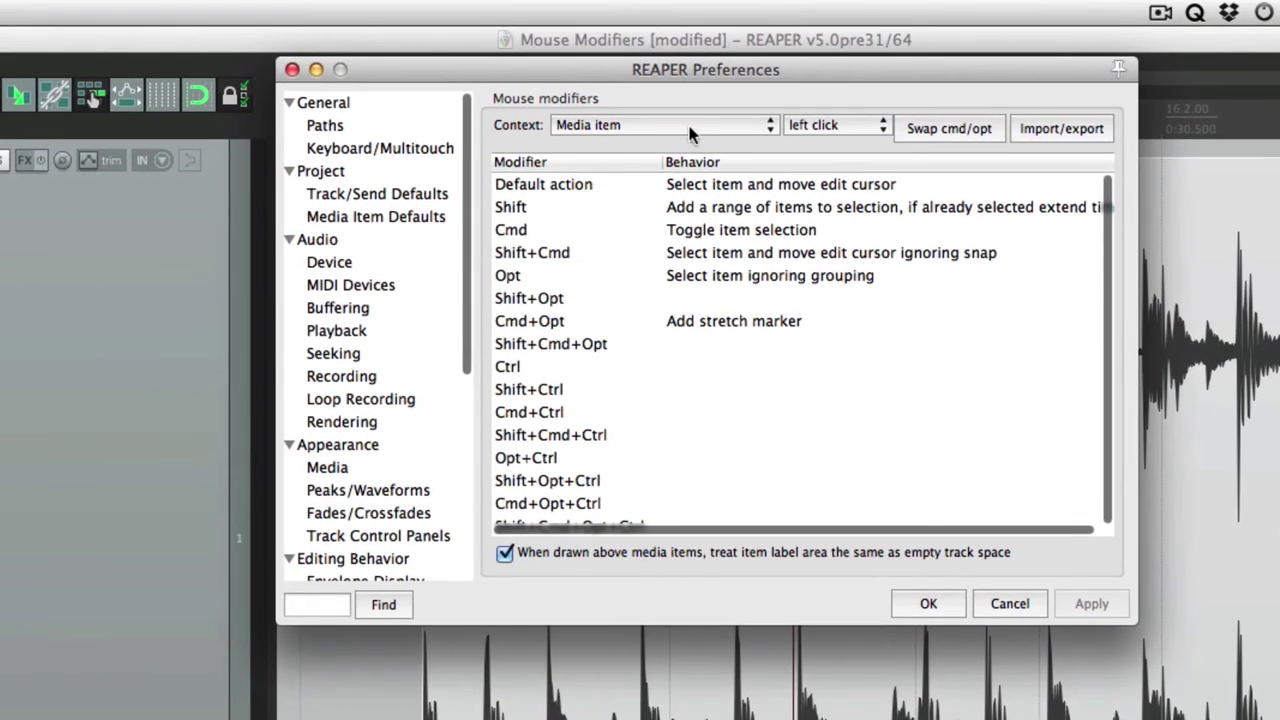
key("Escape")
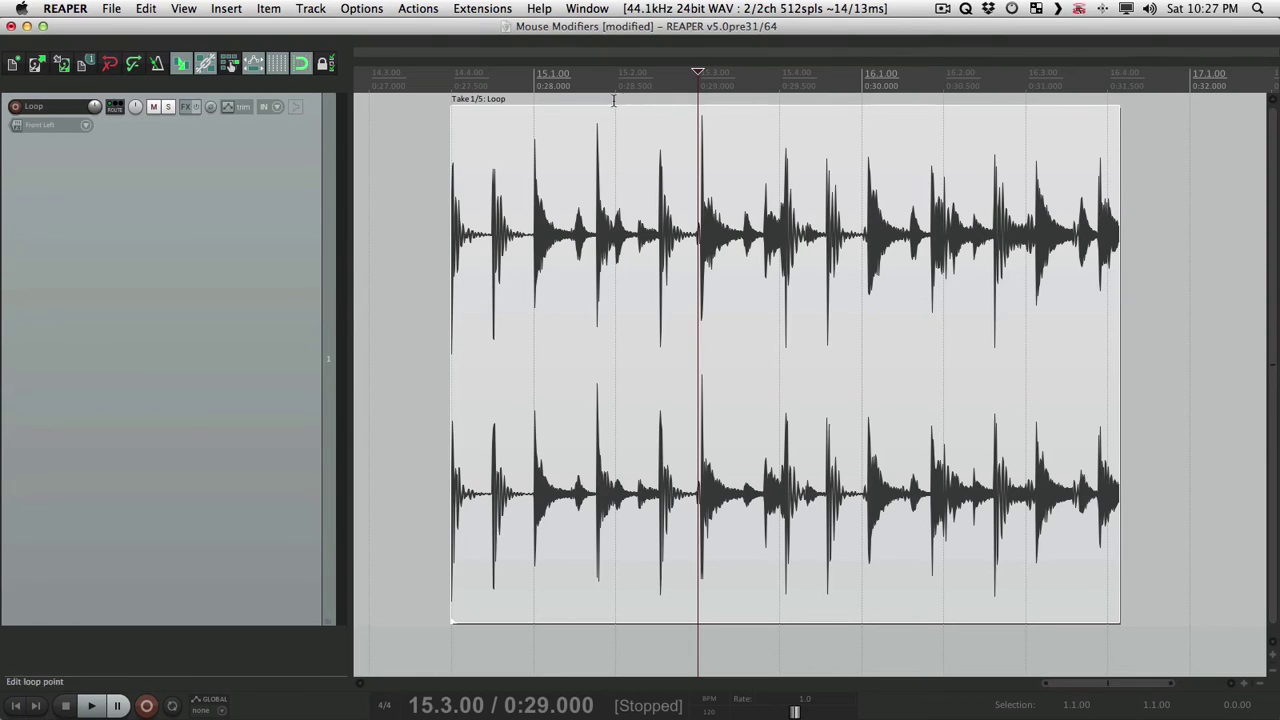
left_click(437, 219)
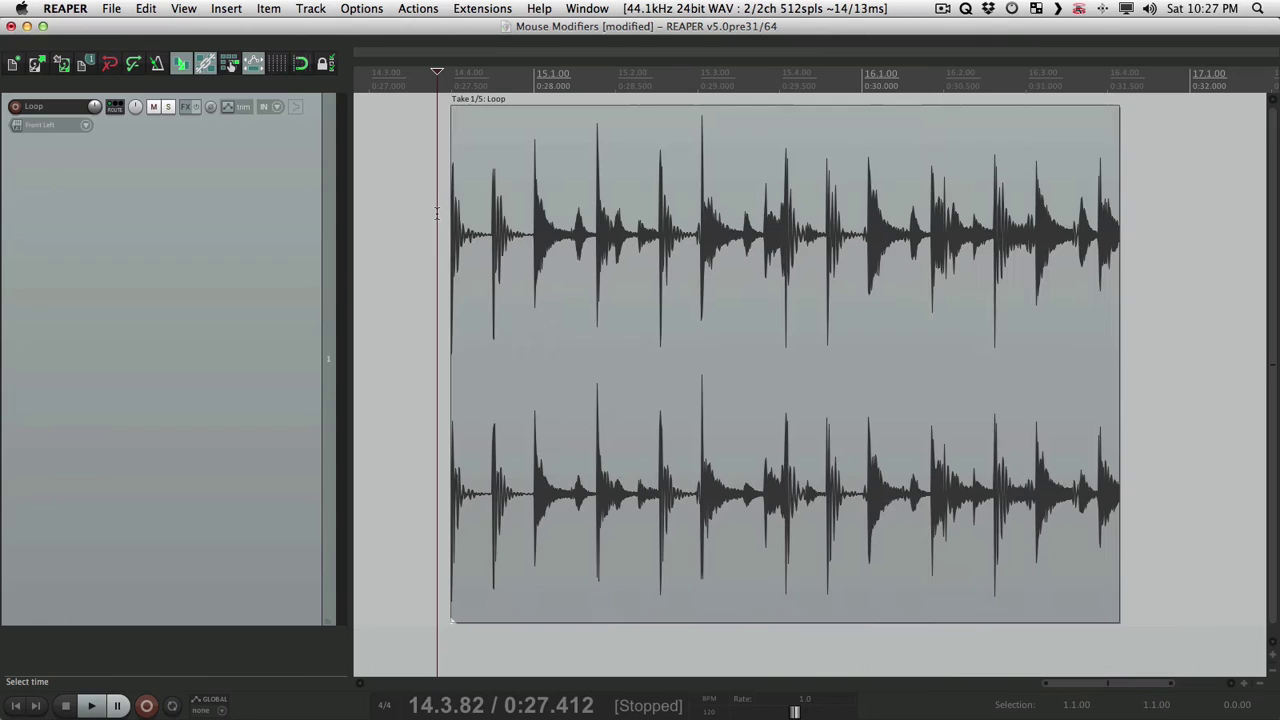
key("super+comma")
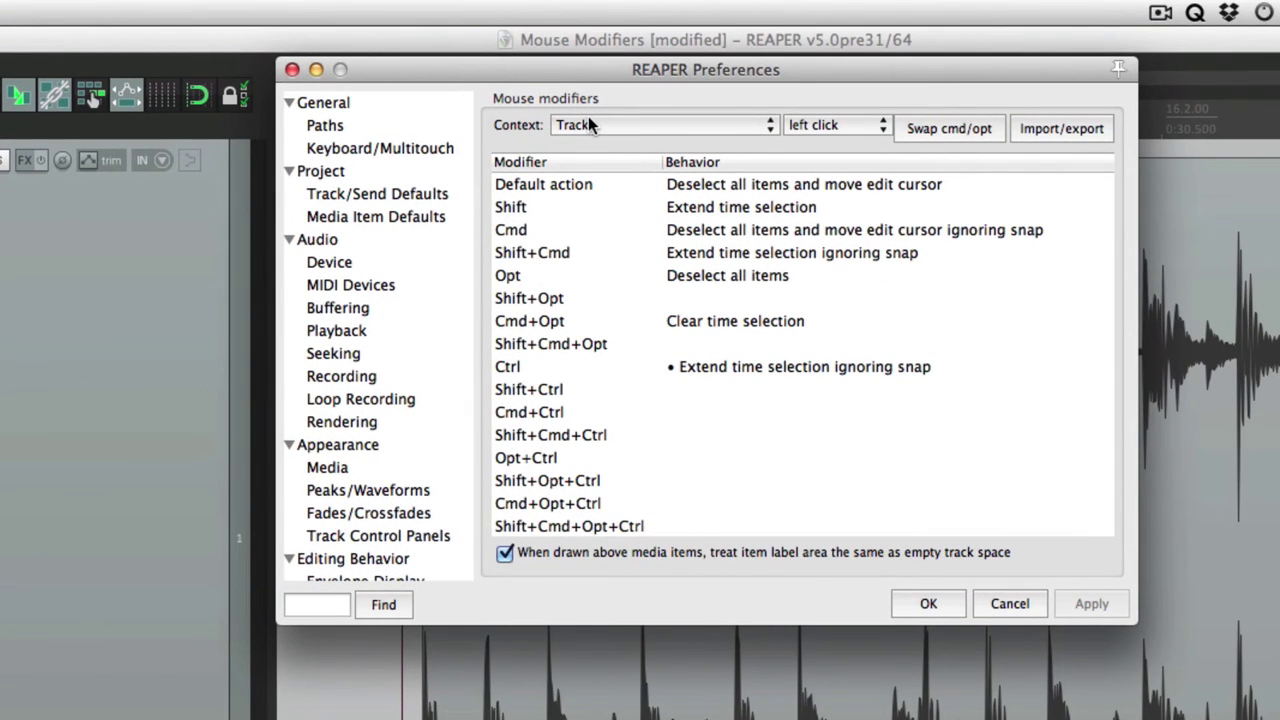
key("Escape")
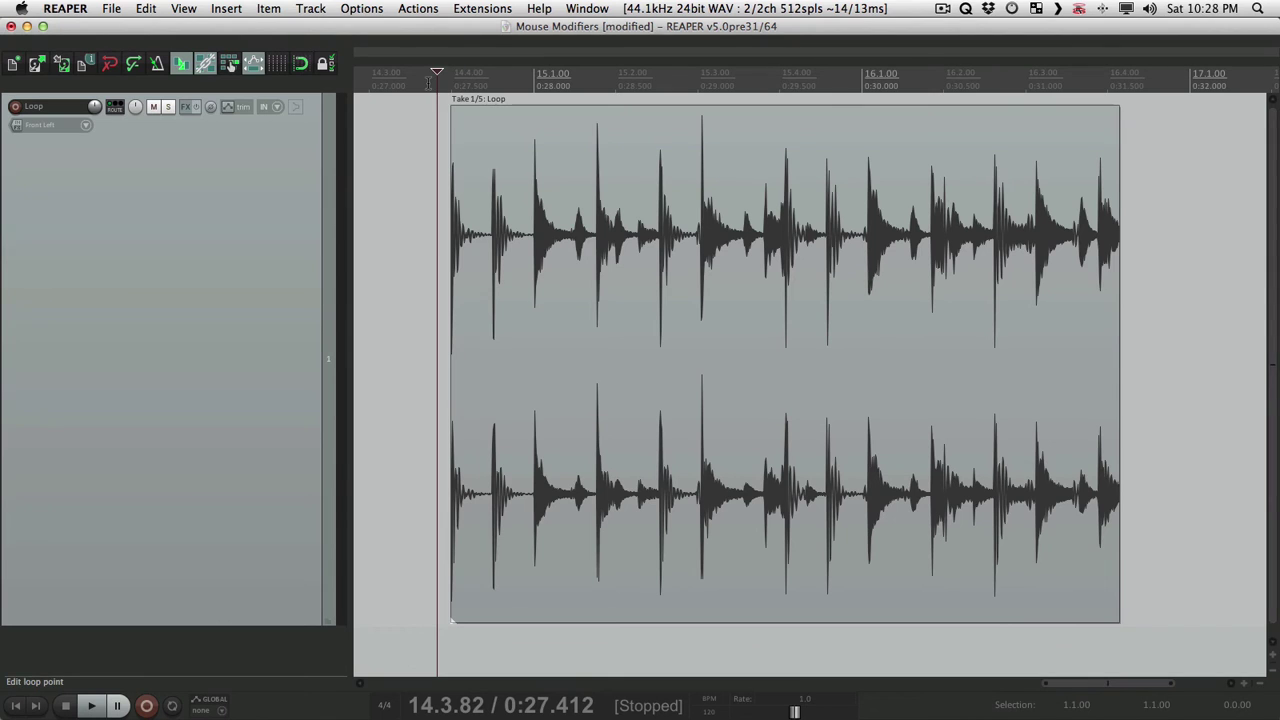
left_click(428, 80)
key("super+comma")
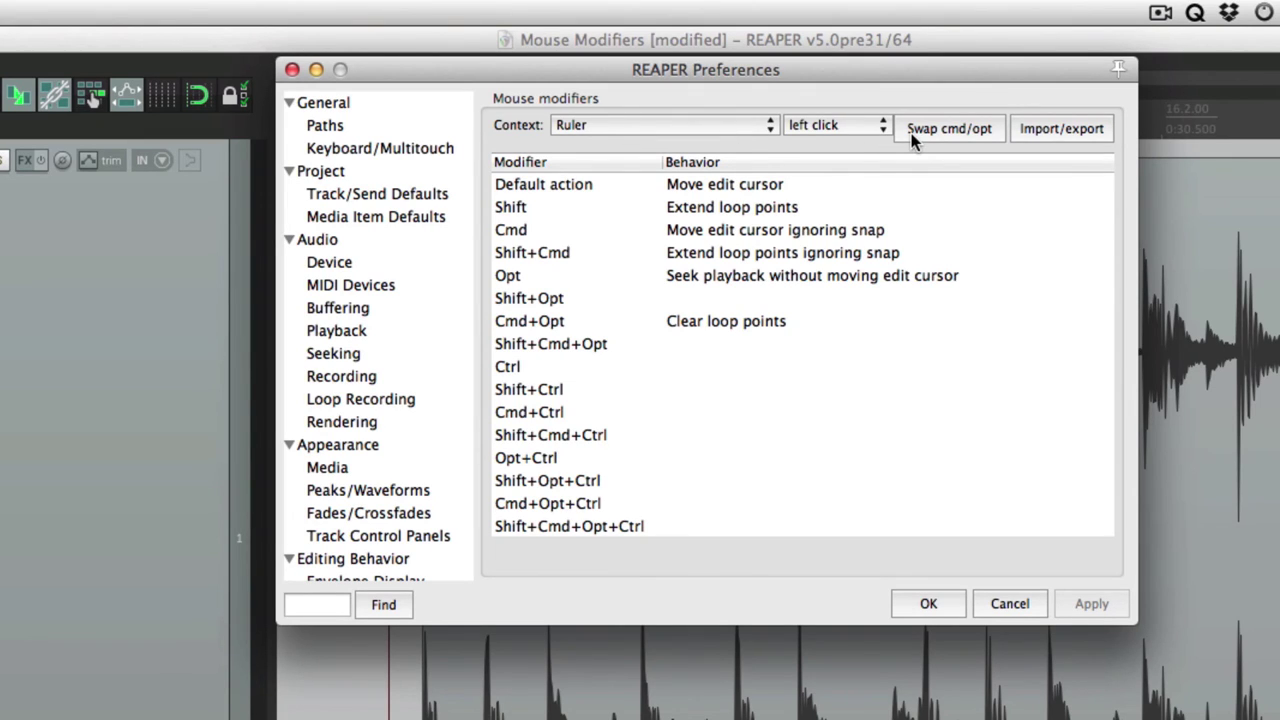
Step: Switch the Mouse modifiers Context to Media item
left_click(706, 135)
scroll(687, 36, "up", 3)
left_click(689, 18)
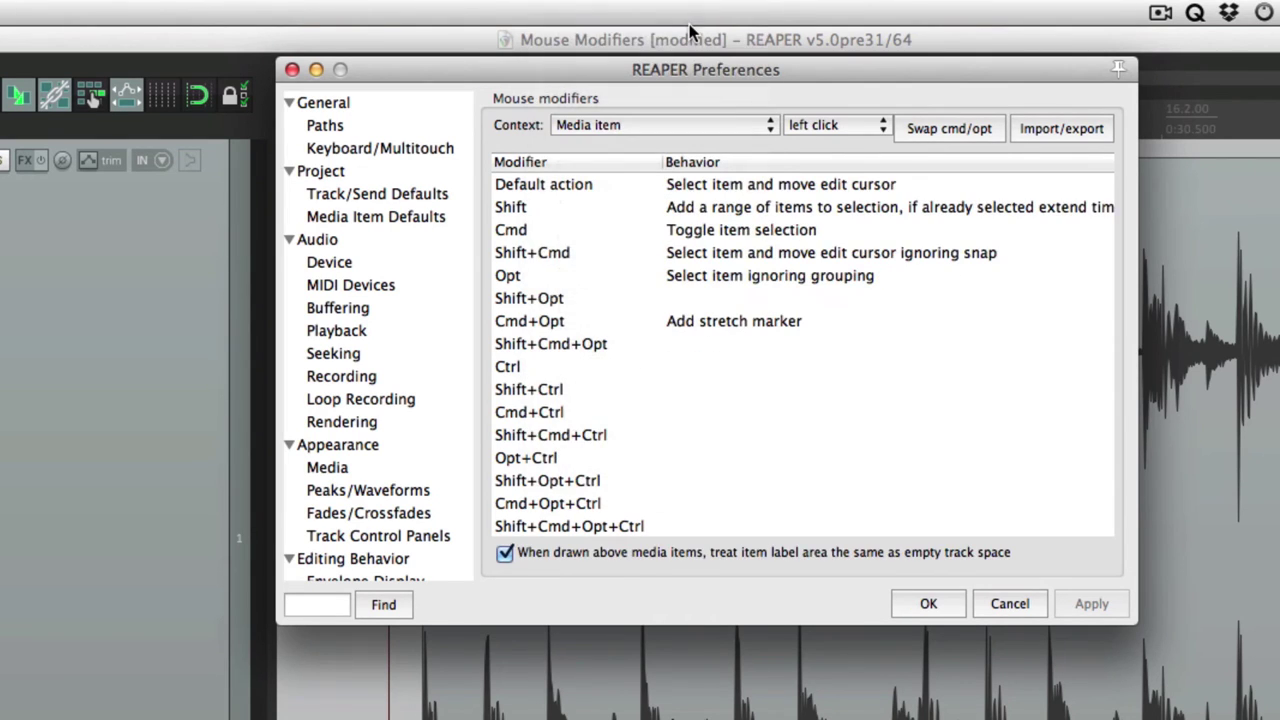
Step: Use Swap cmd/opt twice, then open and dismiss the Cmd row's behaviour menu unchanged
left_click(971, 128)
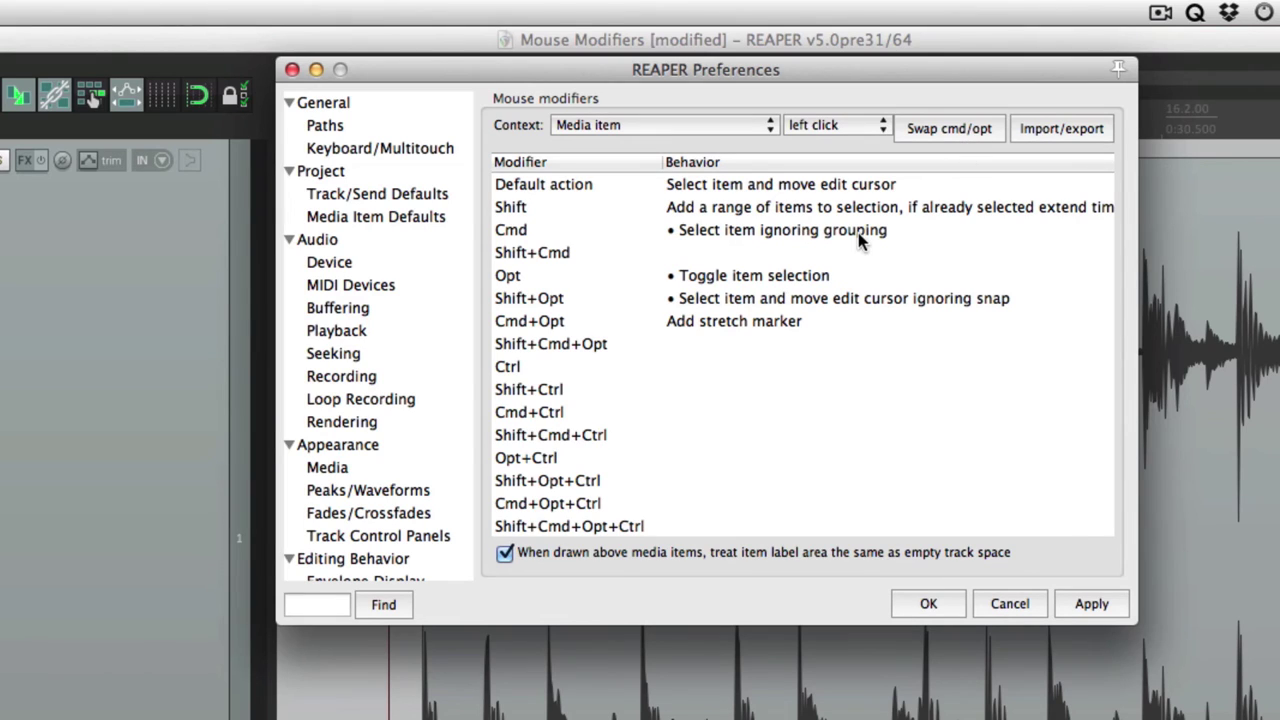
left_click(972, 133)
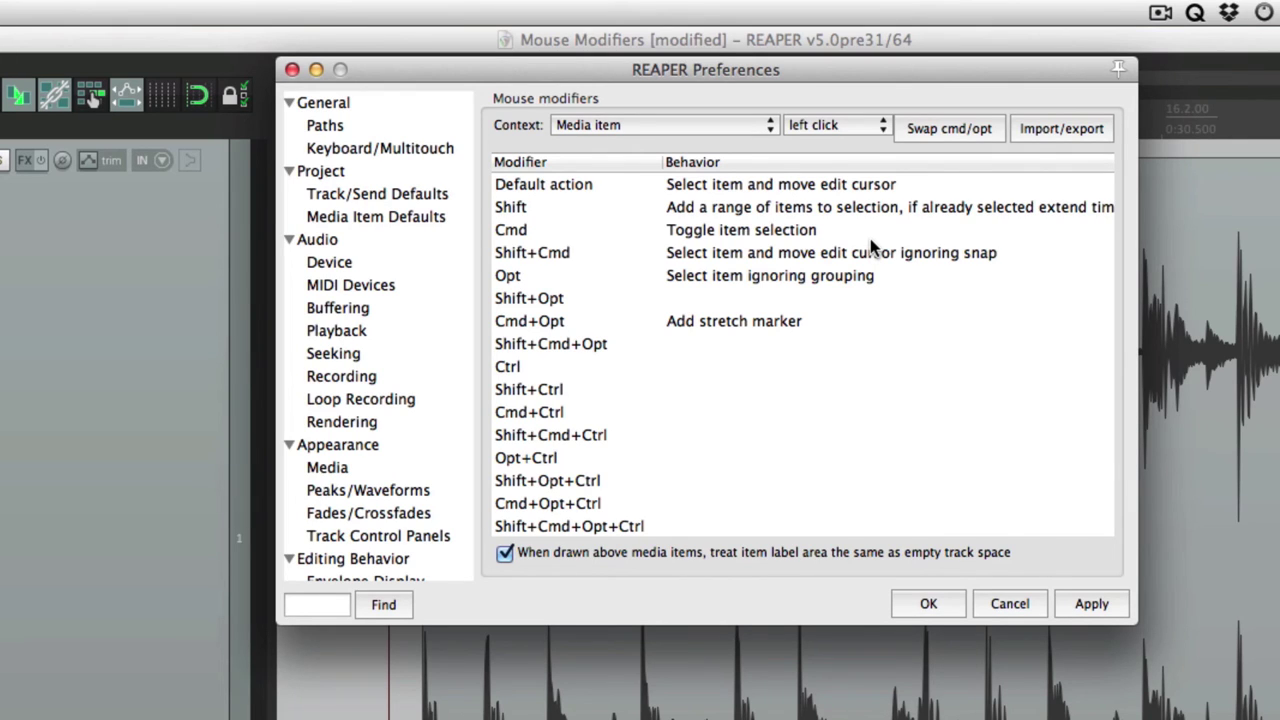
double_click(792, 230)
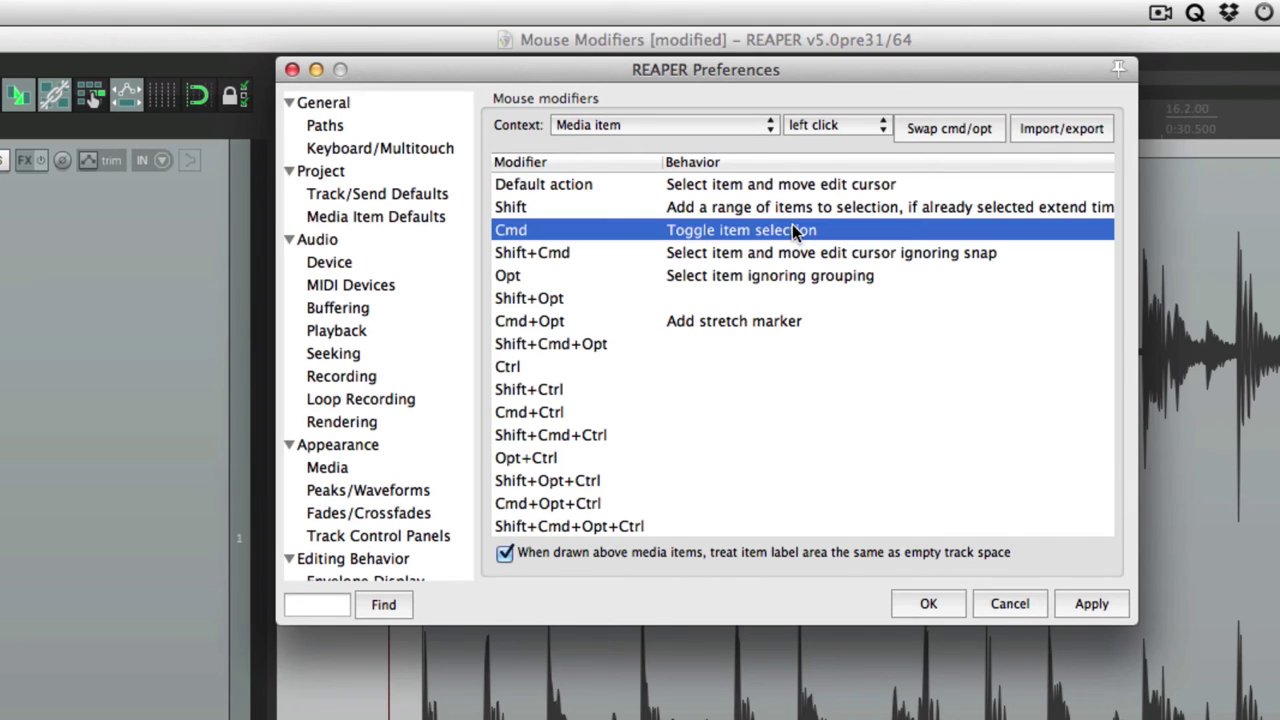
left_click(762, 186)
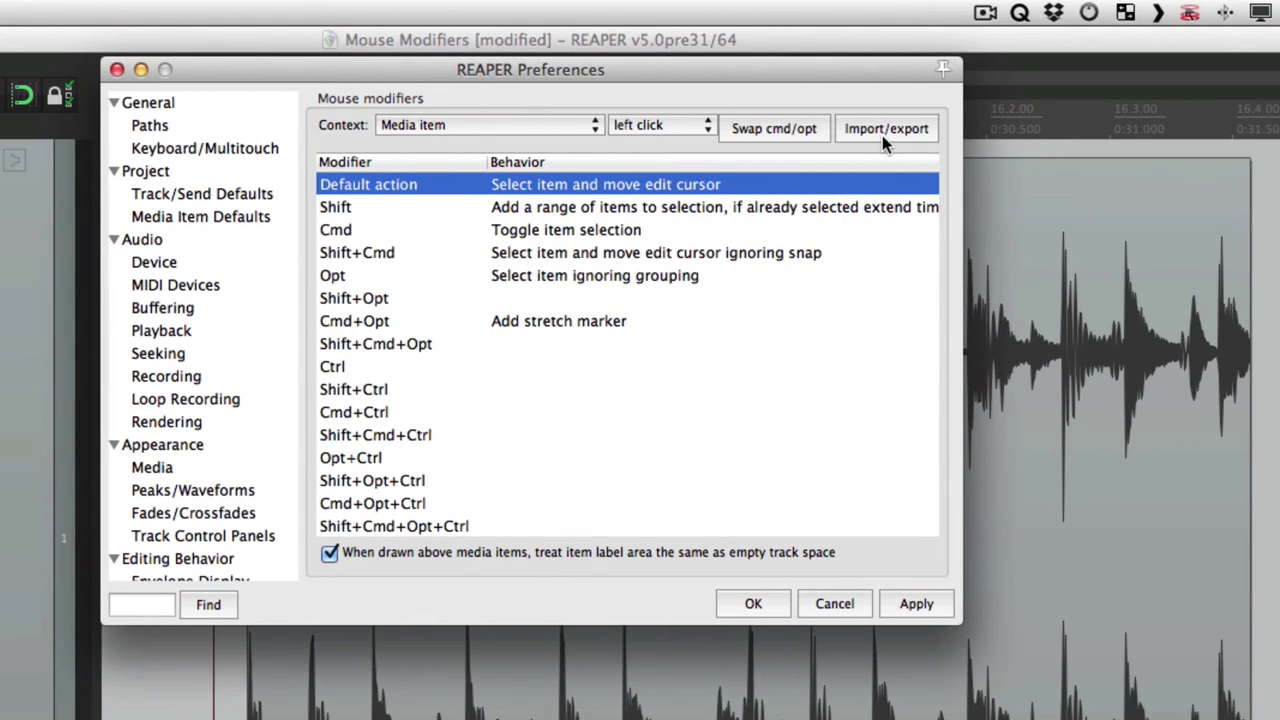
left_click(882, 136)
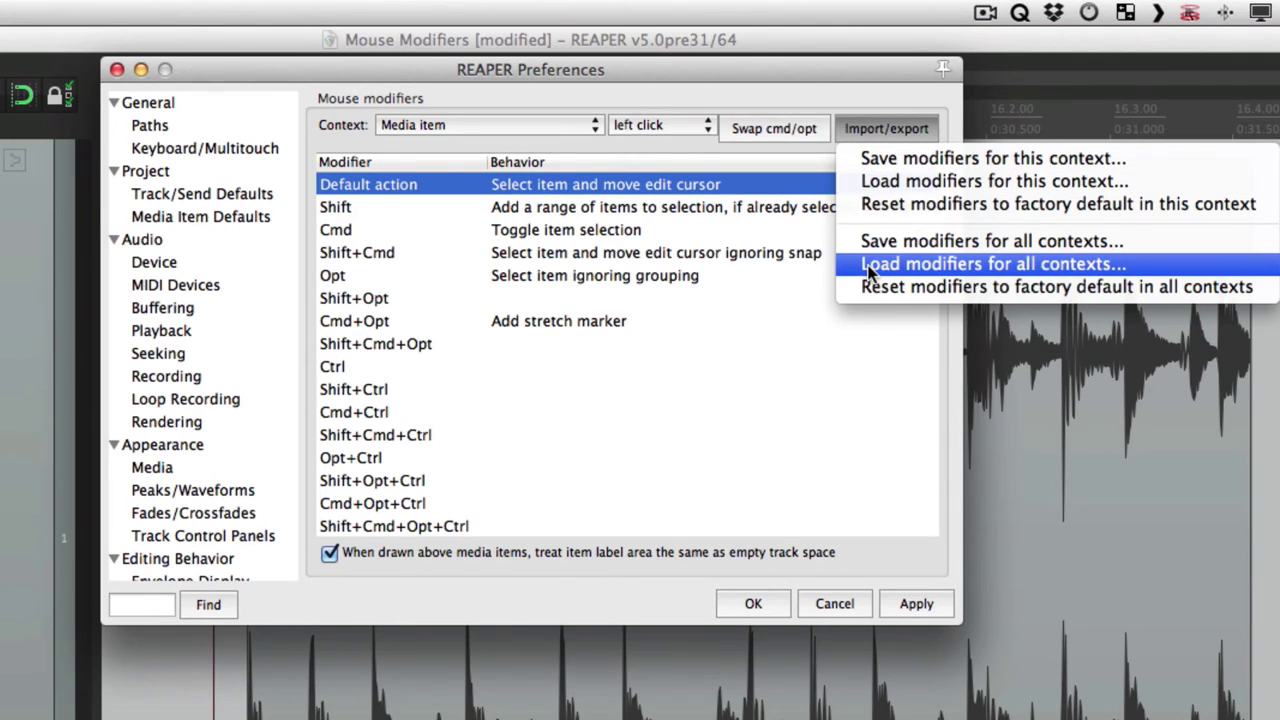
left_click(886, 215)
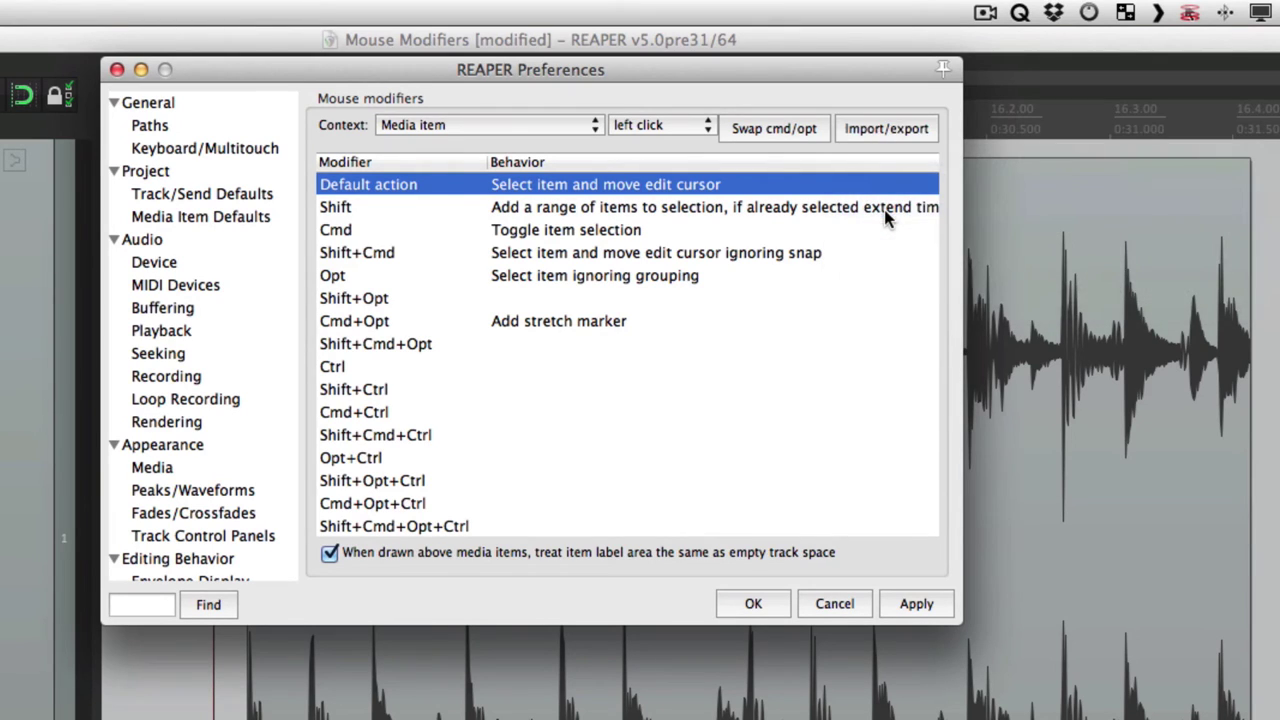
left_click(872, 126)
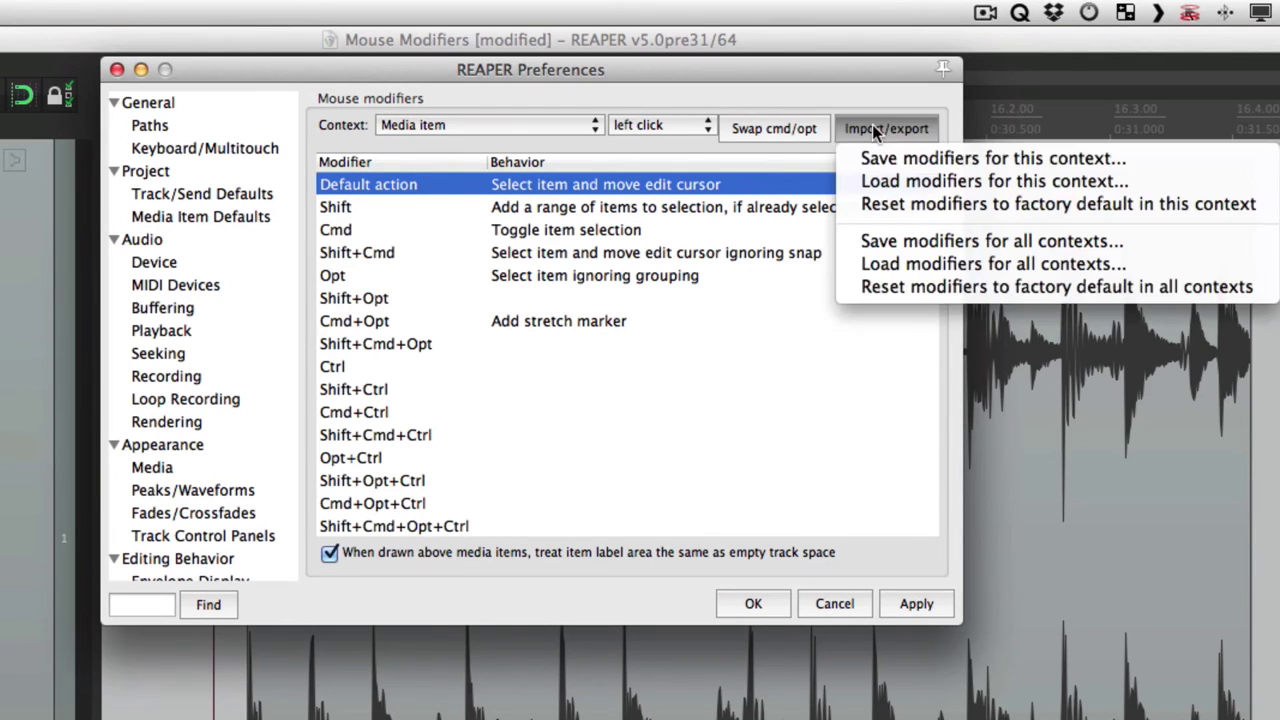
left_click(874, 294)
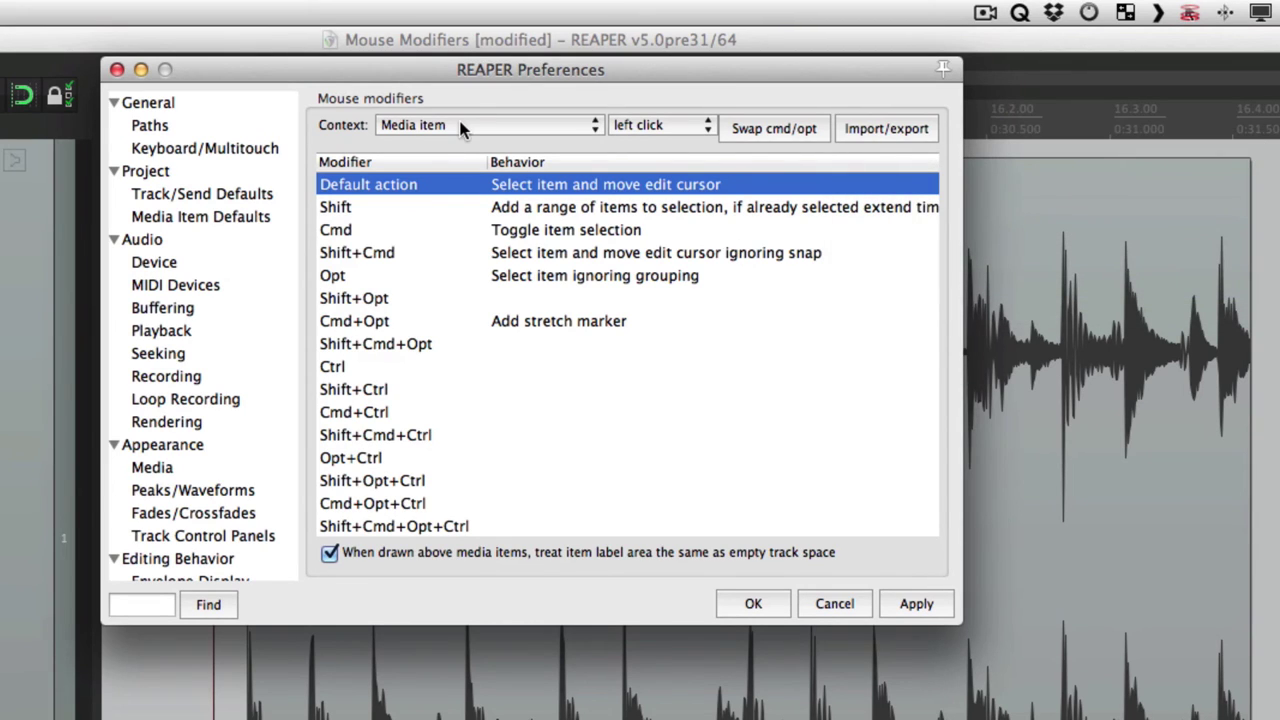
left_click(866, 130)
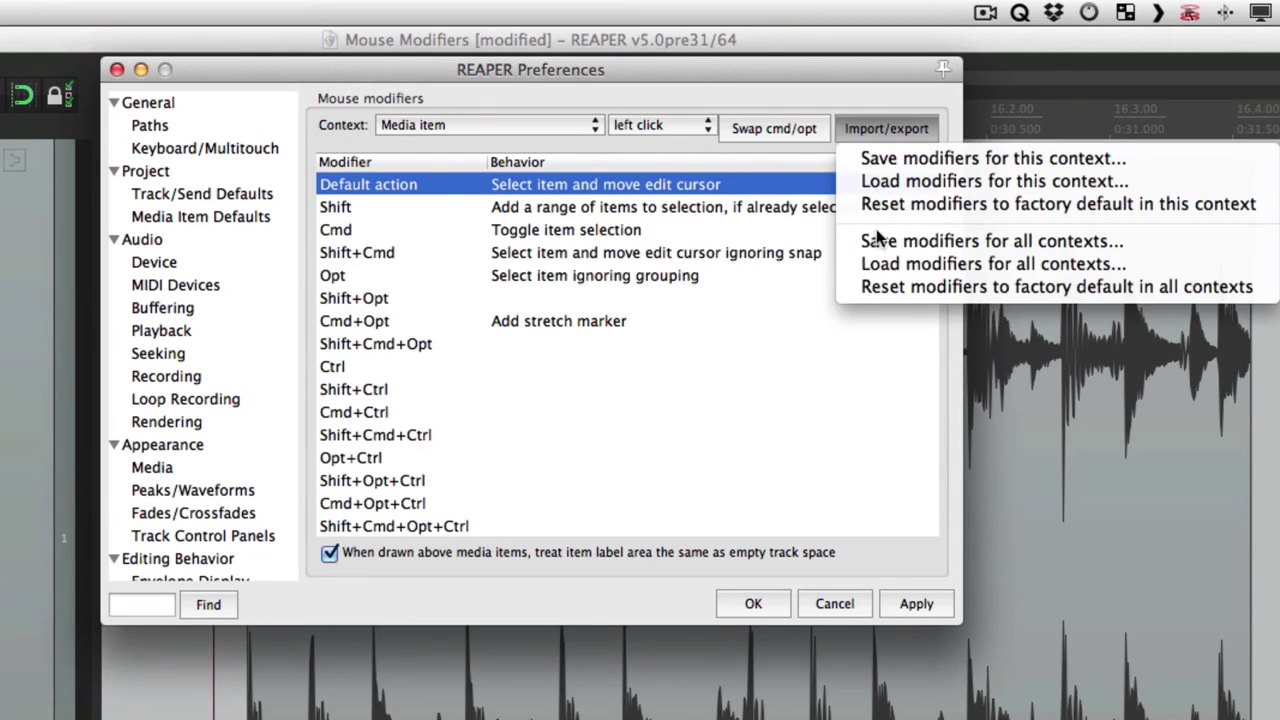
left_click(858, 288)
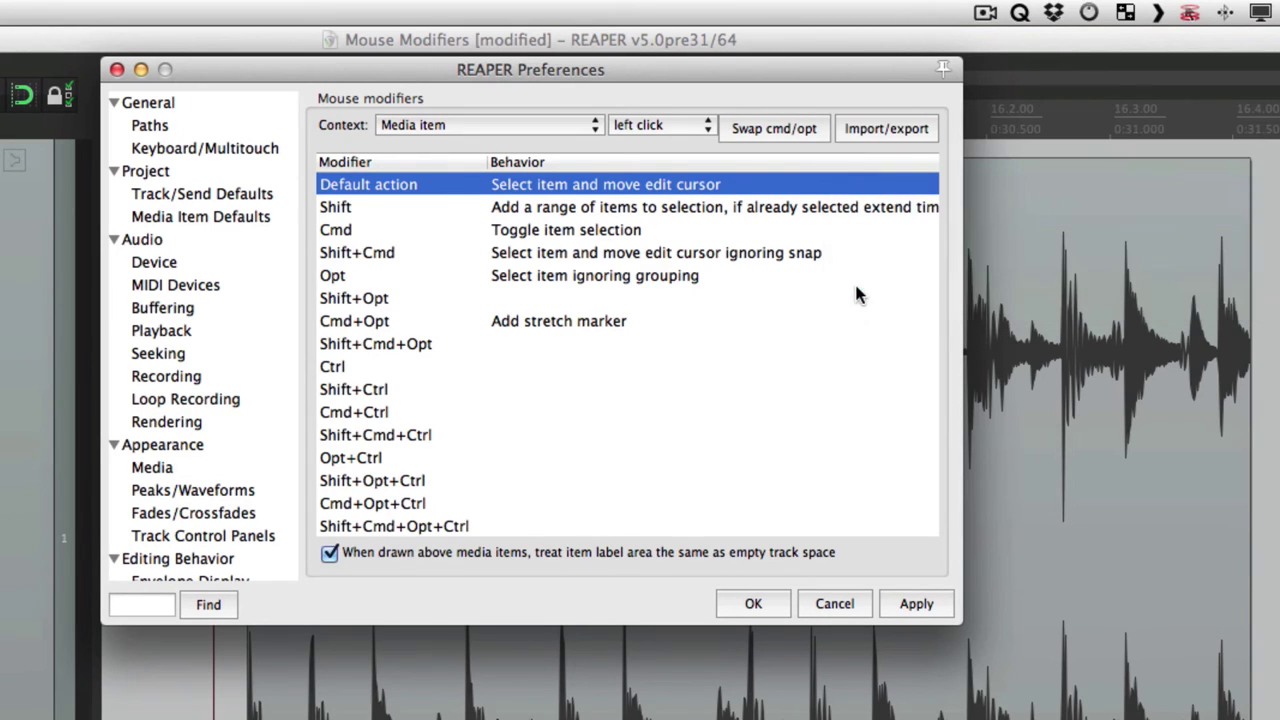
left_click(482, 133)
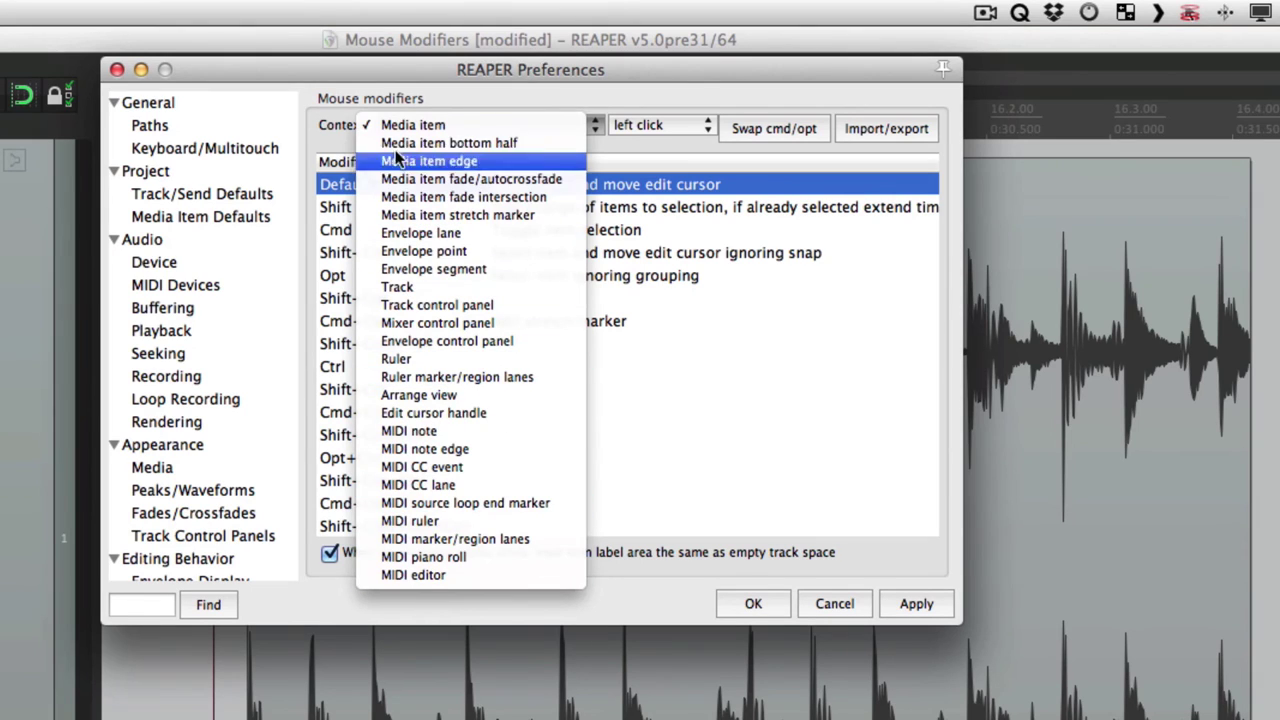
left_click(342, 134)
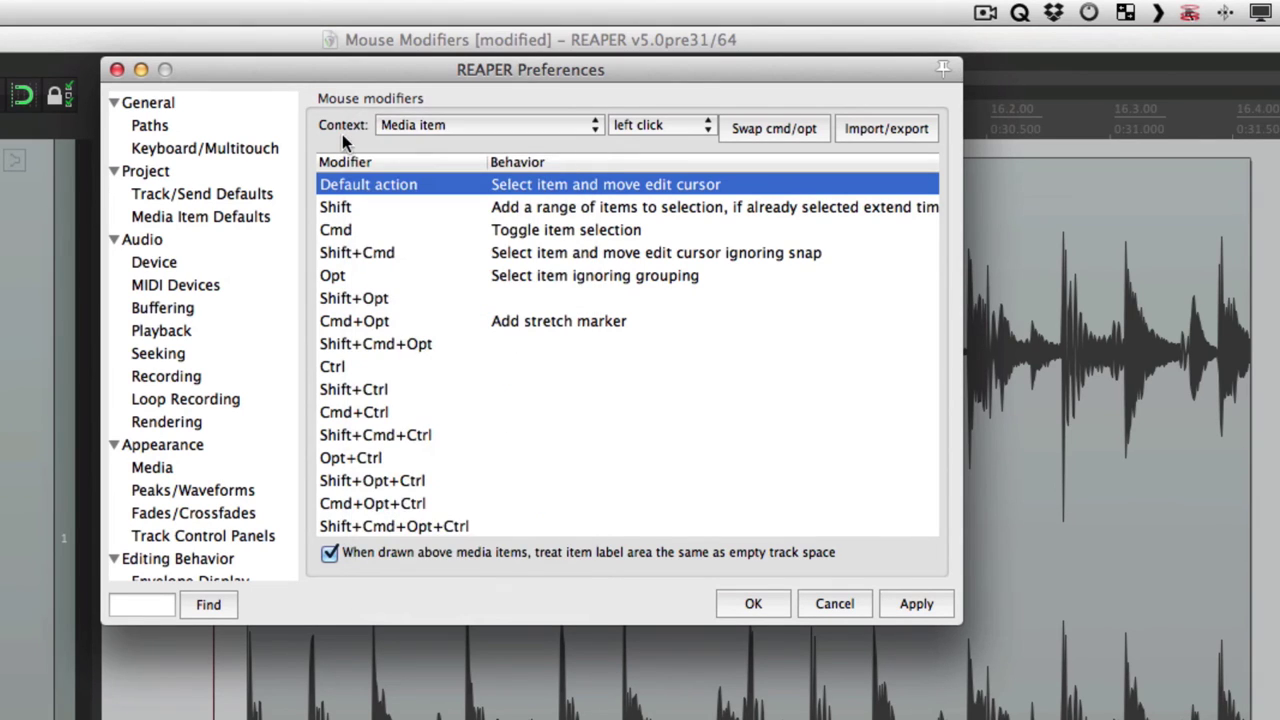
left_click(875, 125)
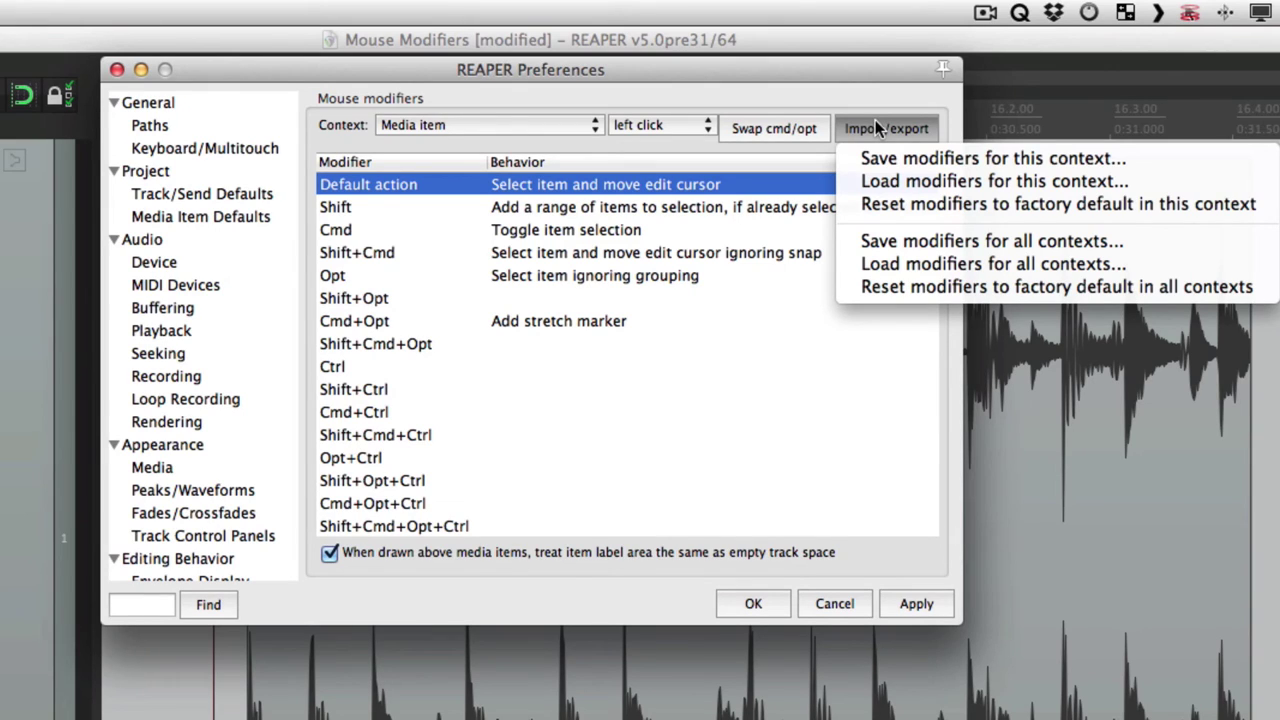
left_click(792, 93)
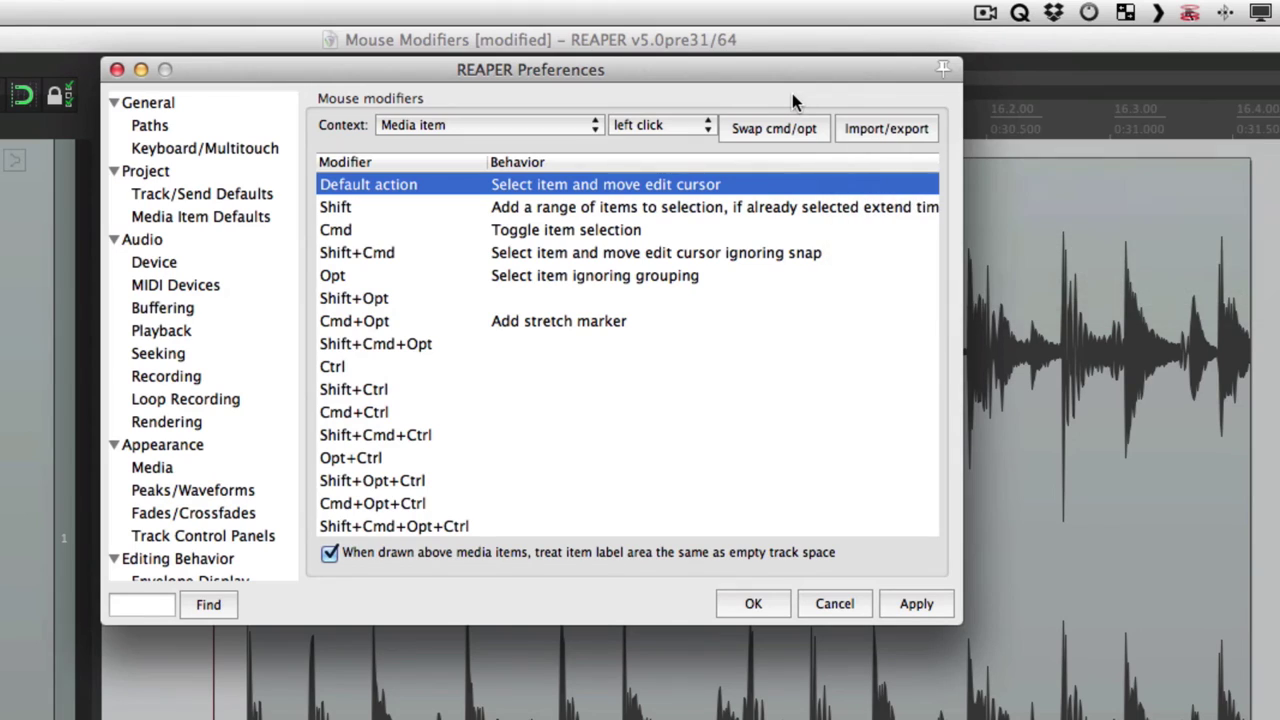
left_click(535, 190)
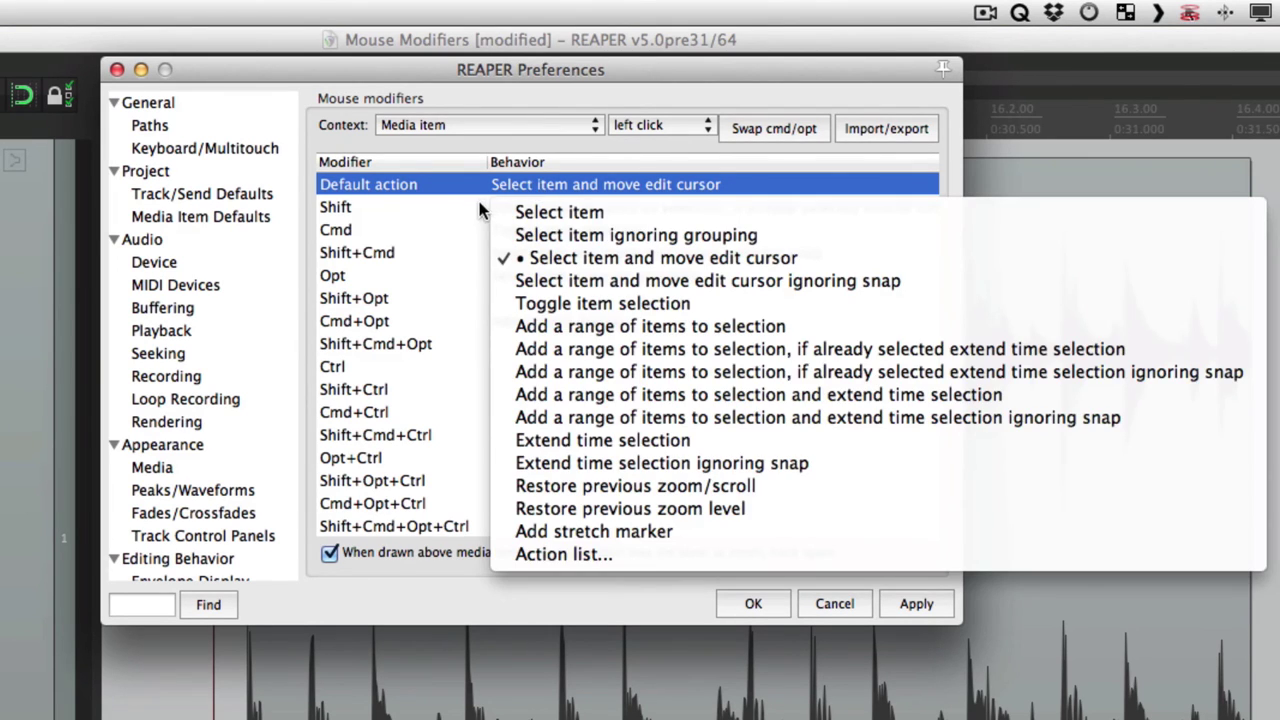
left_click(479, 201)
left_click(547, 207)
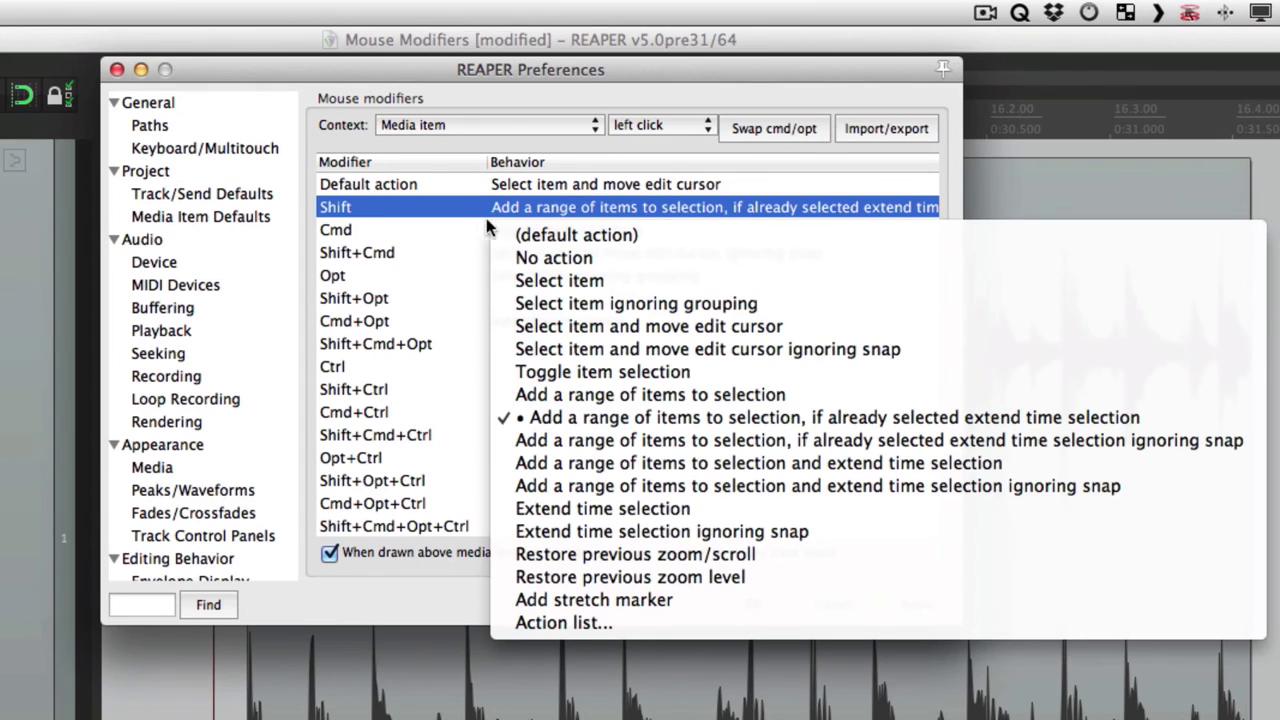
left_click(457, 227)
left_click(529, 229)
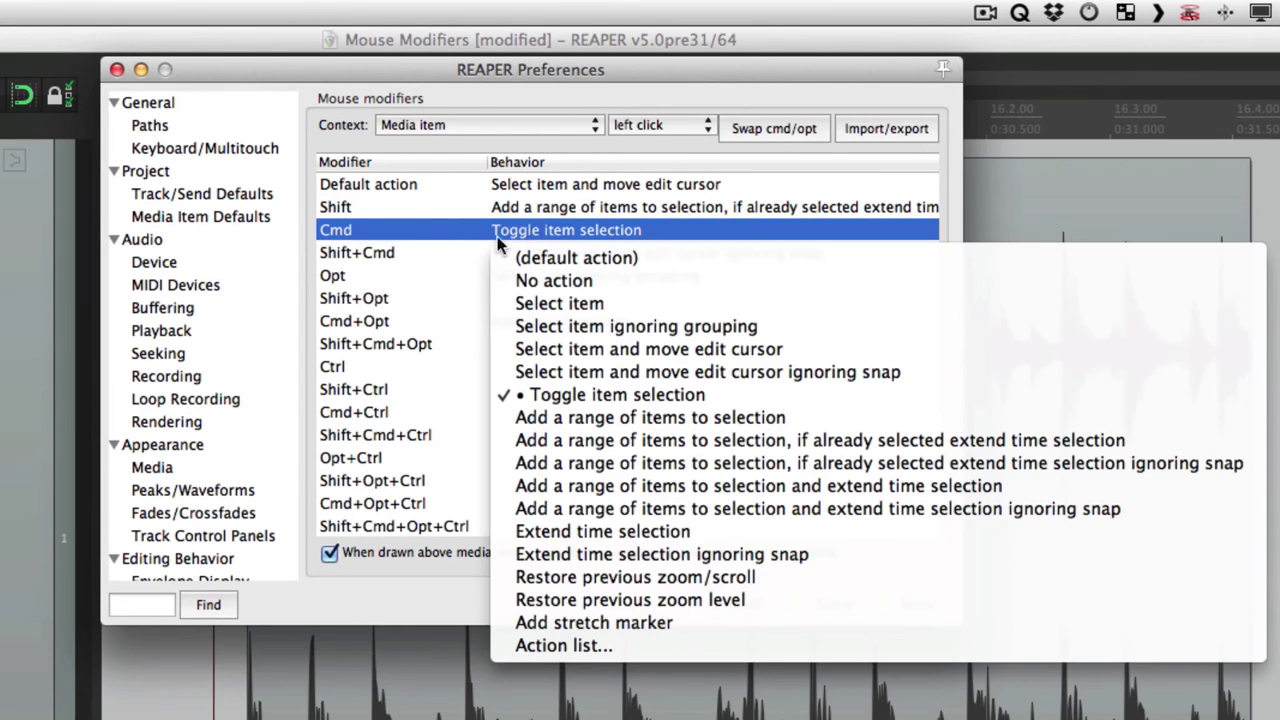
left_click(442, 251)
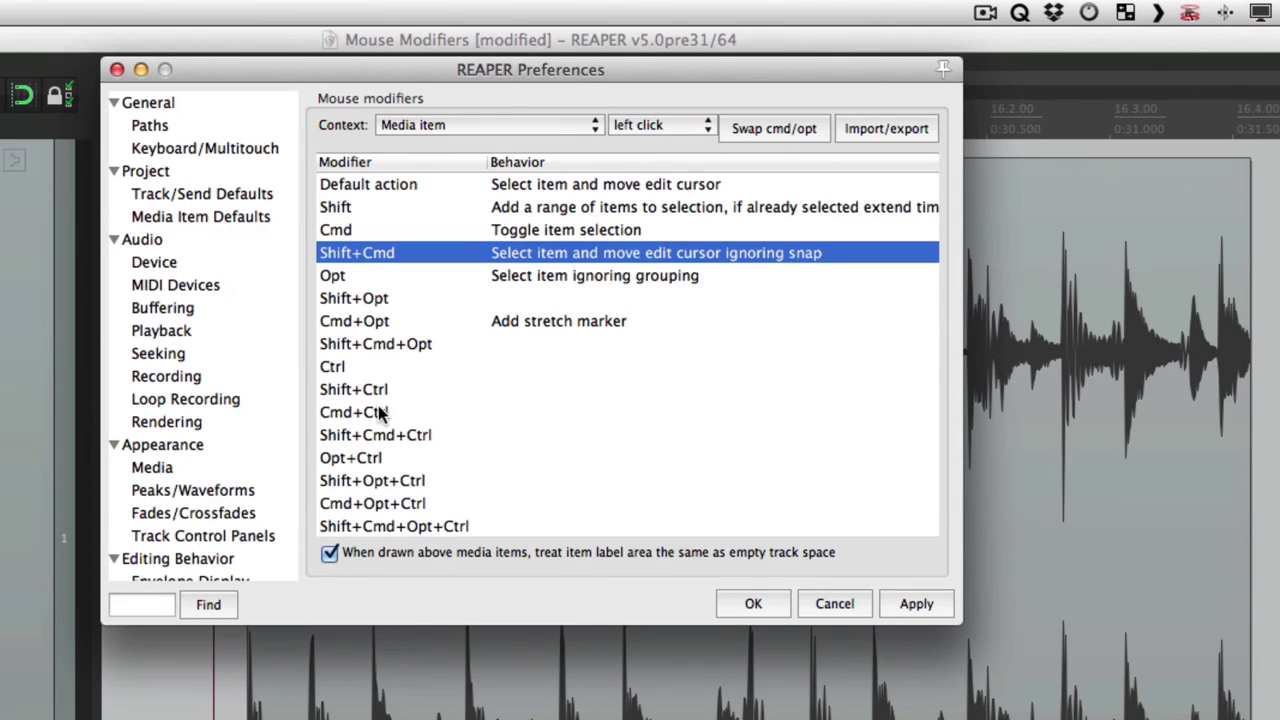
left_click(524, 251)
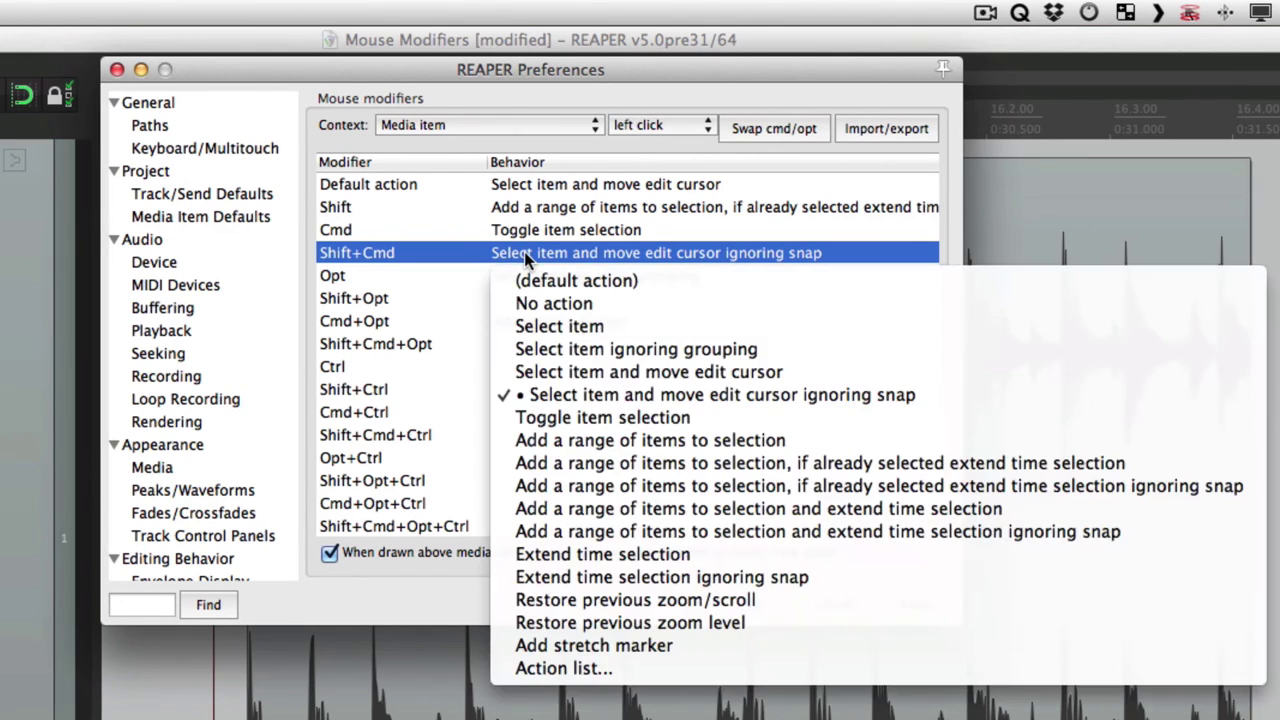
left_click(468, 270)
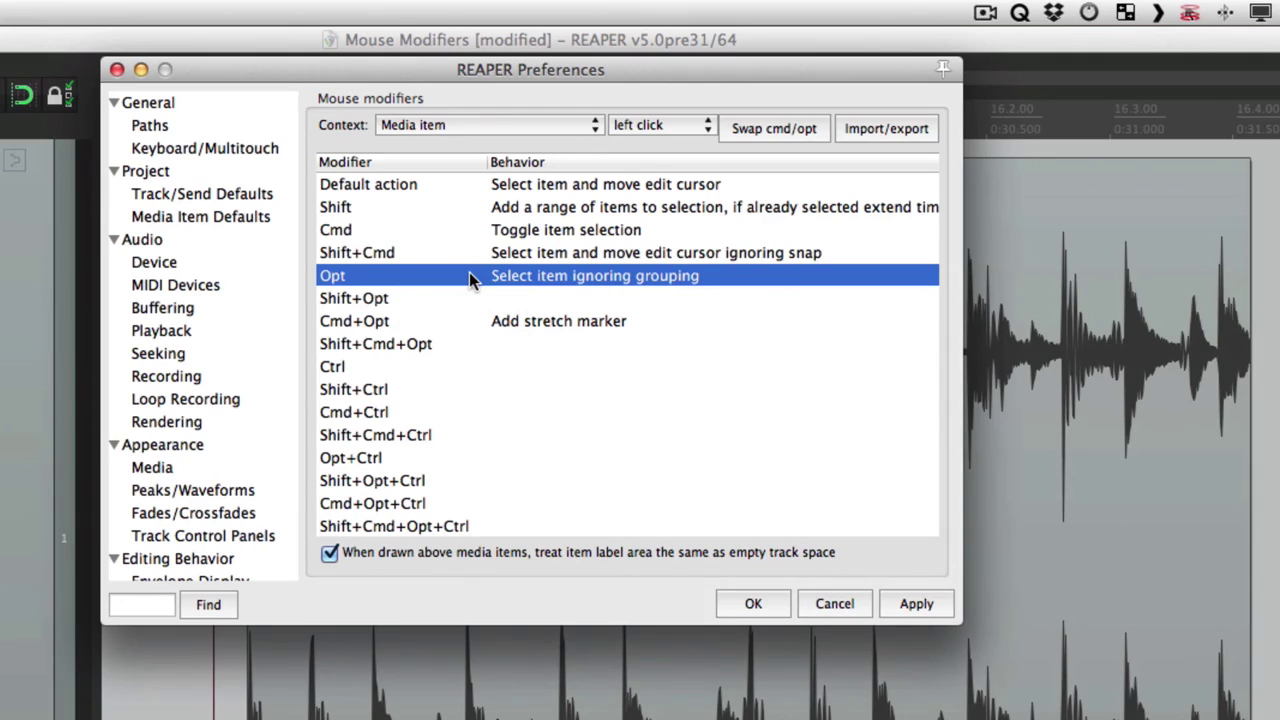
left_click(470, 125)
left_click(450, 143)
left_click(473, 124)
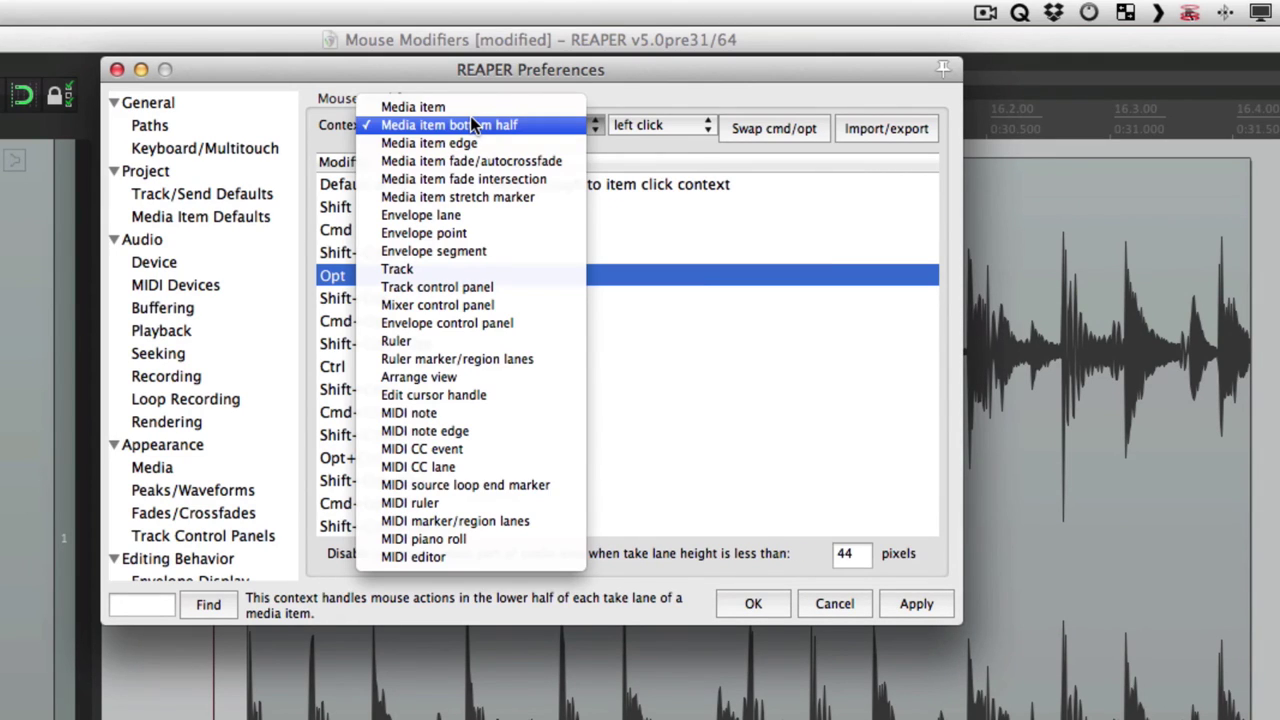
left_click(486, 208)
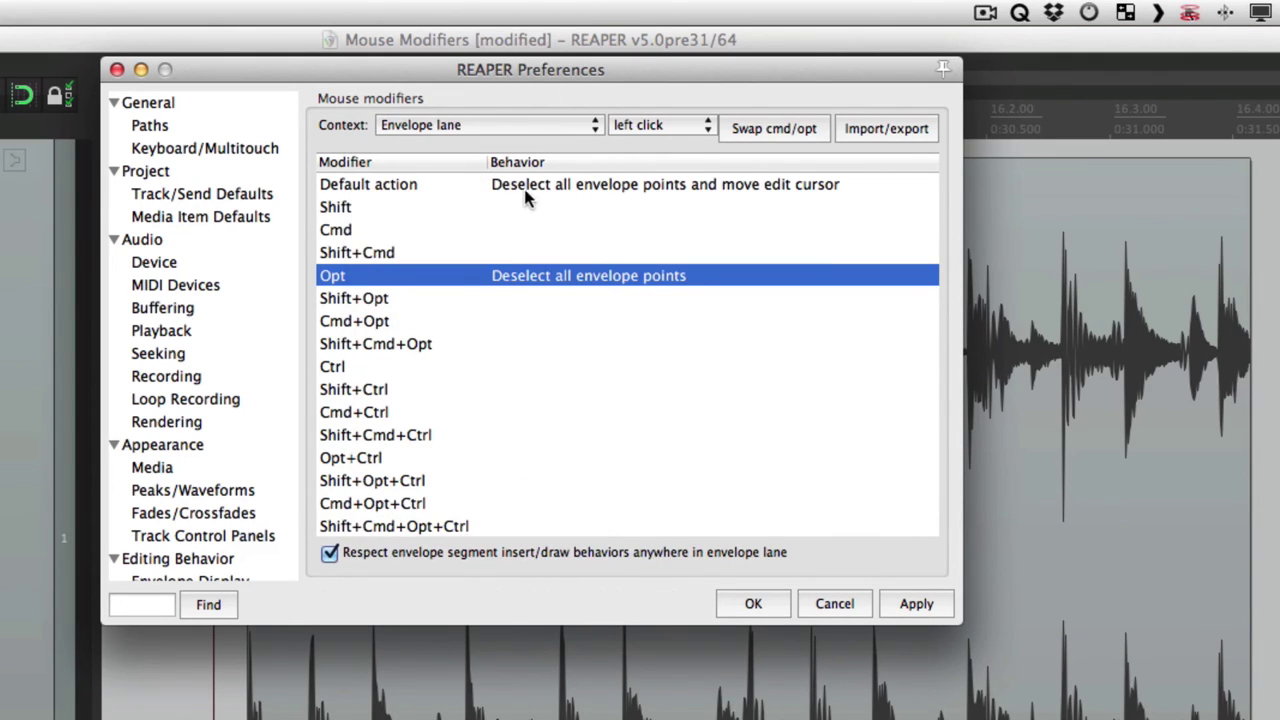
left_click(528, 187)
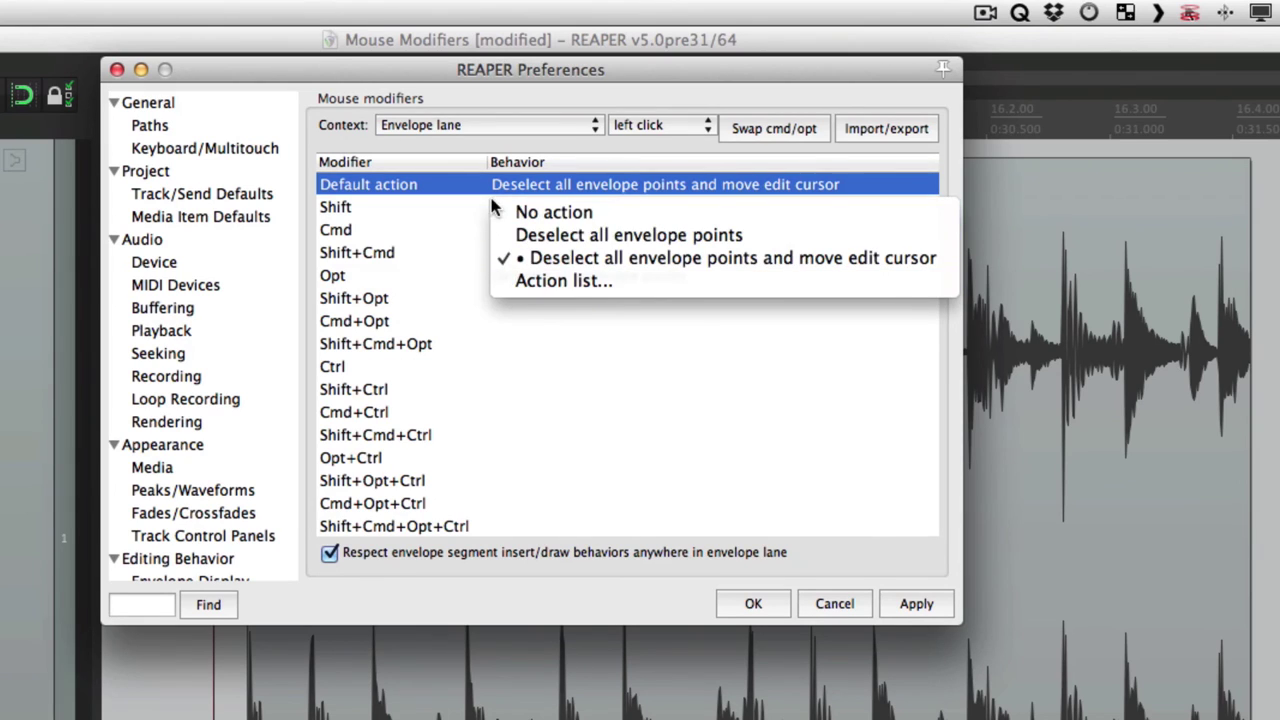
left_click(462, 206)
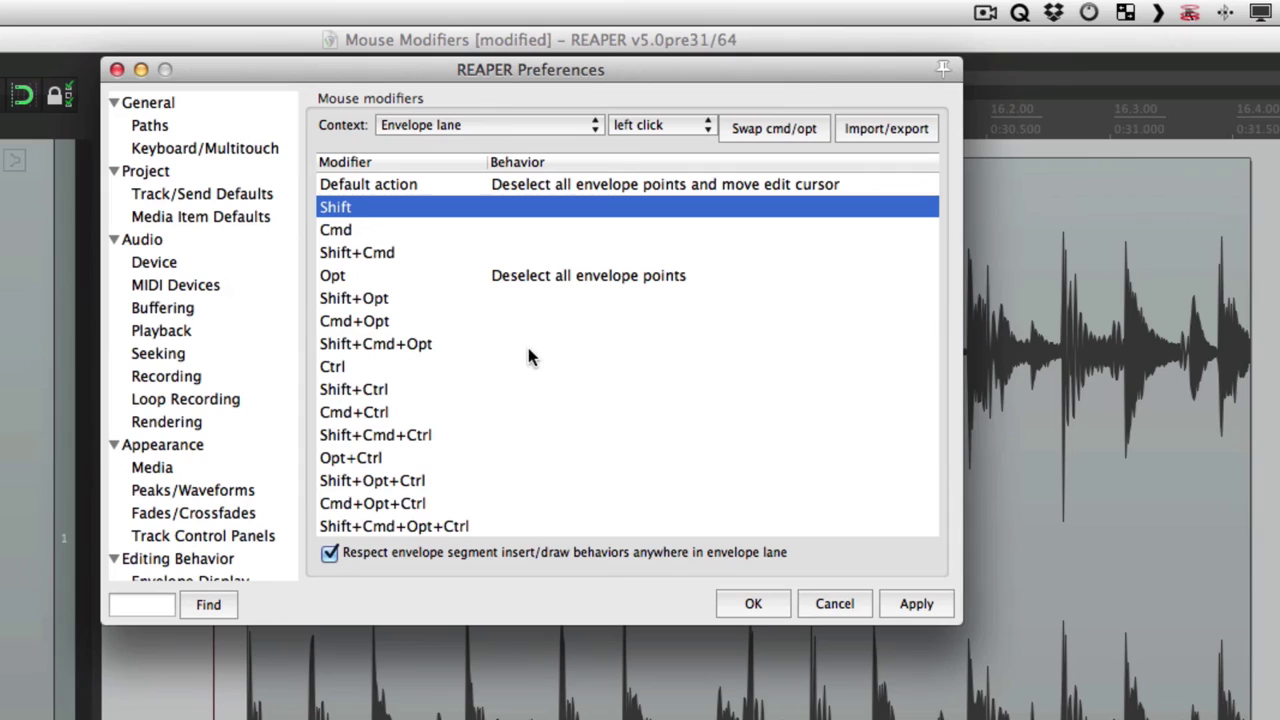
left_click(523, 344)
left_click(503, 318)
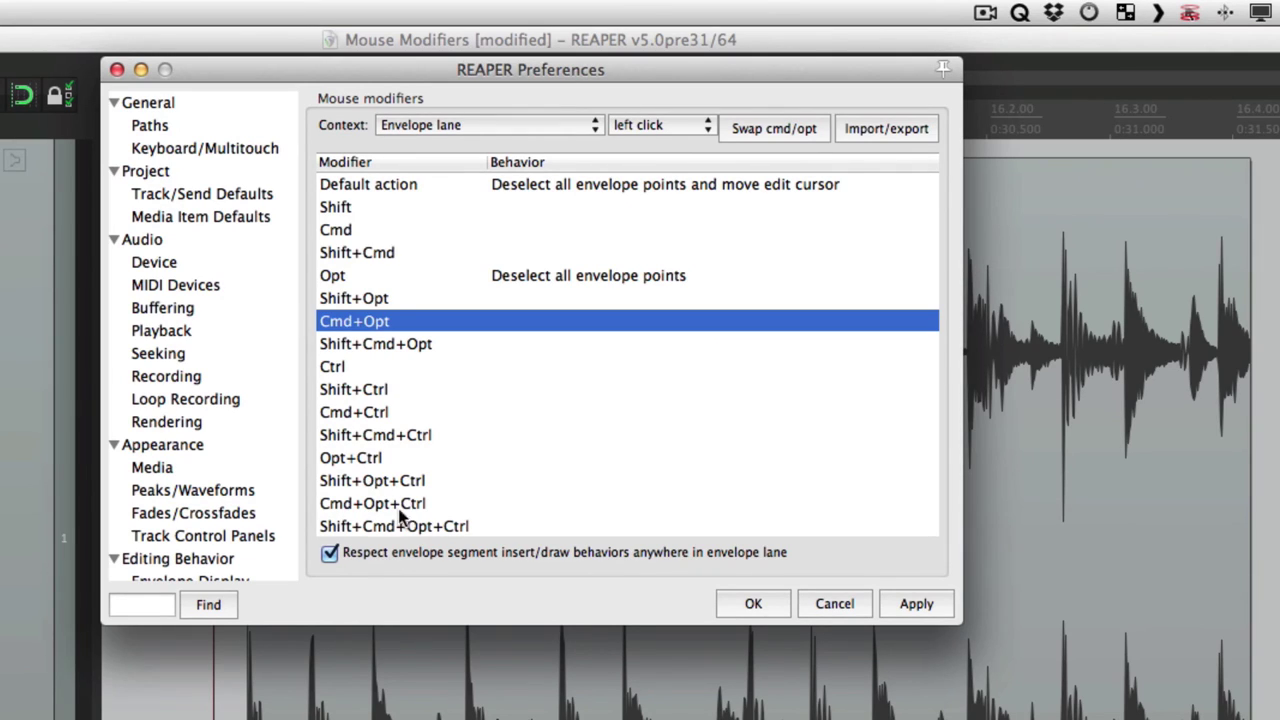
left_click(432, 127)
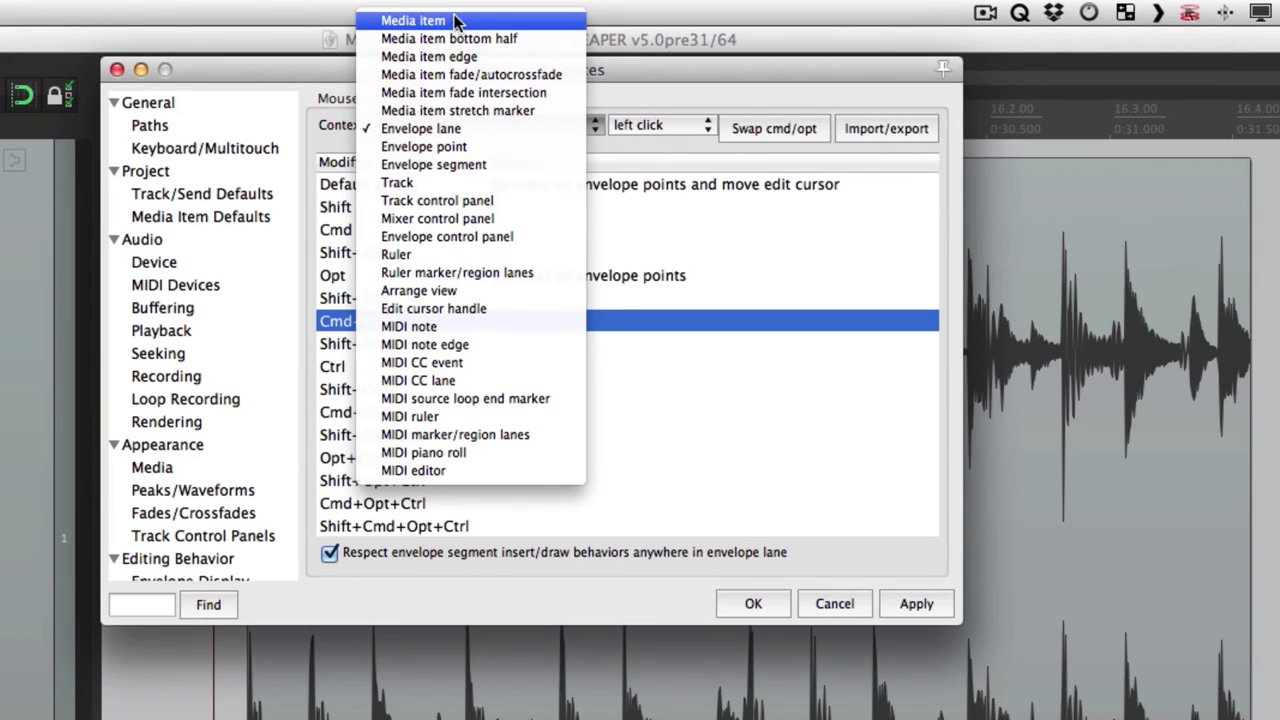
left_click(456, 21)
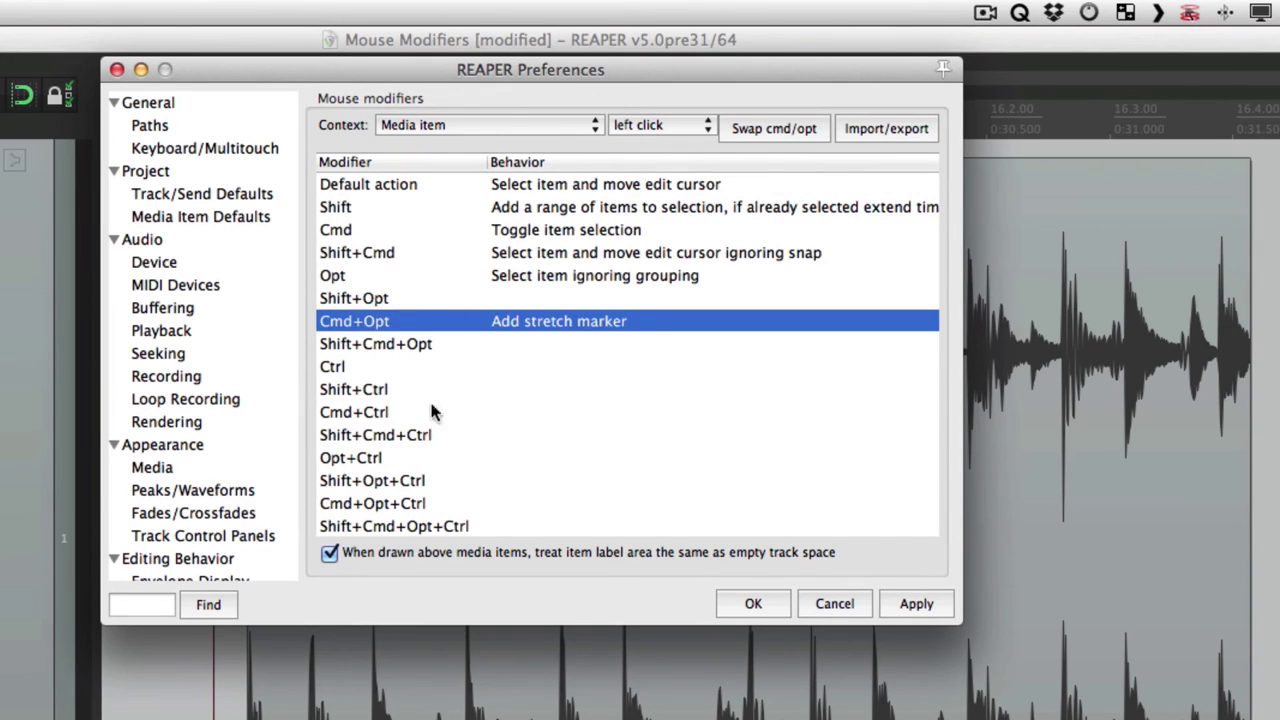
left_click(444, 126)
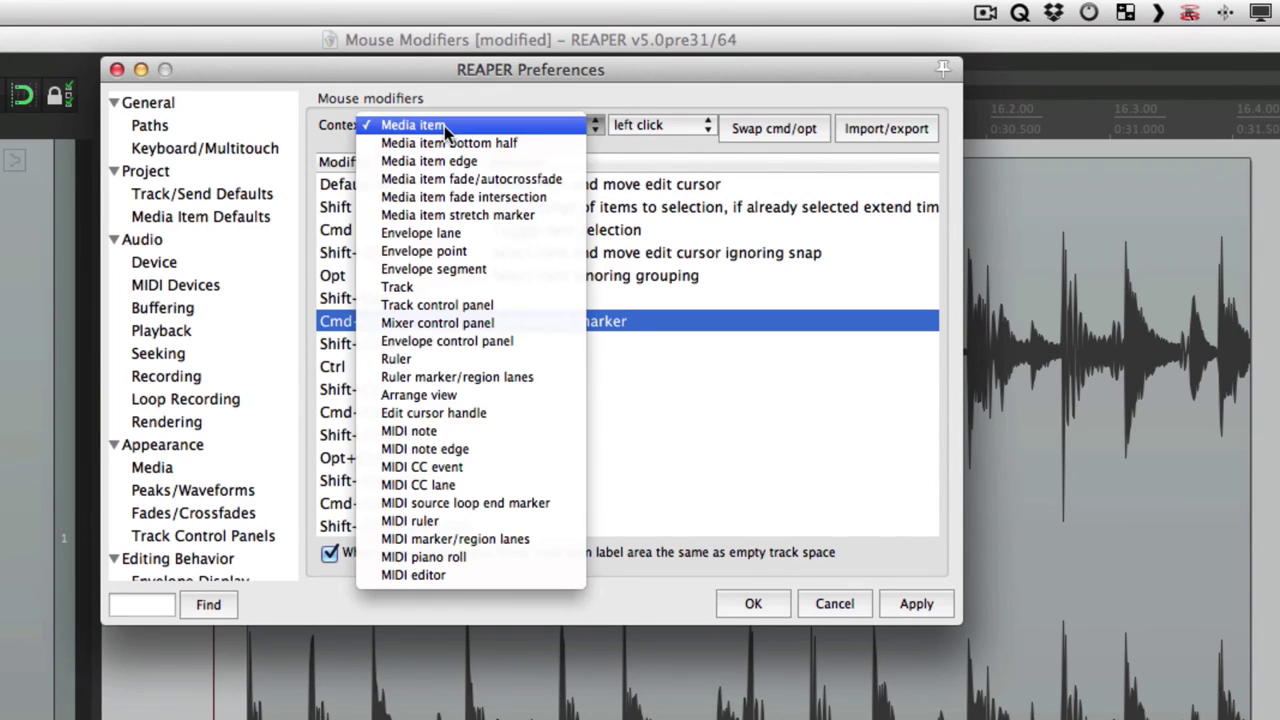
left_click(462, 234)
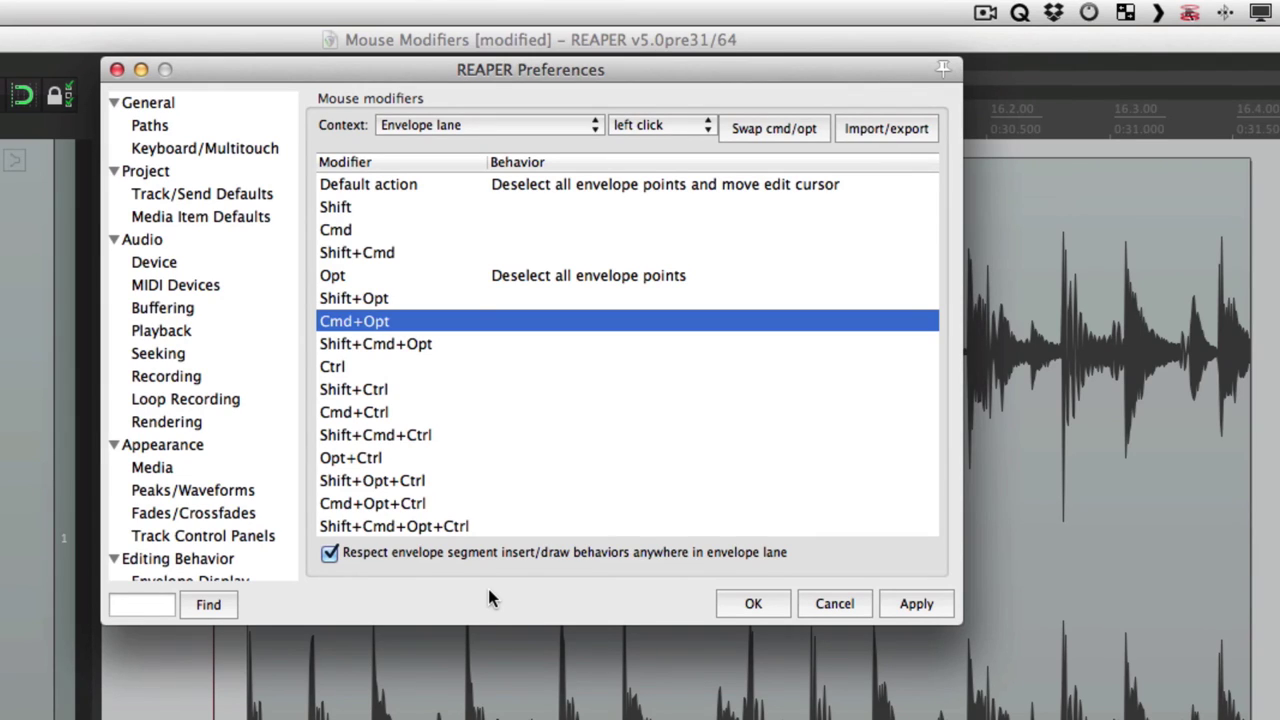
left_click(486, 127)
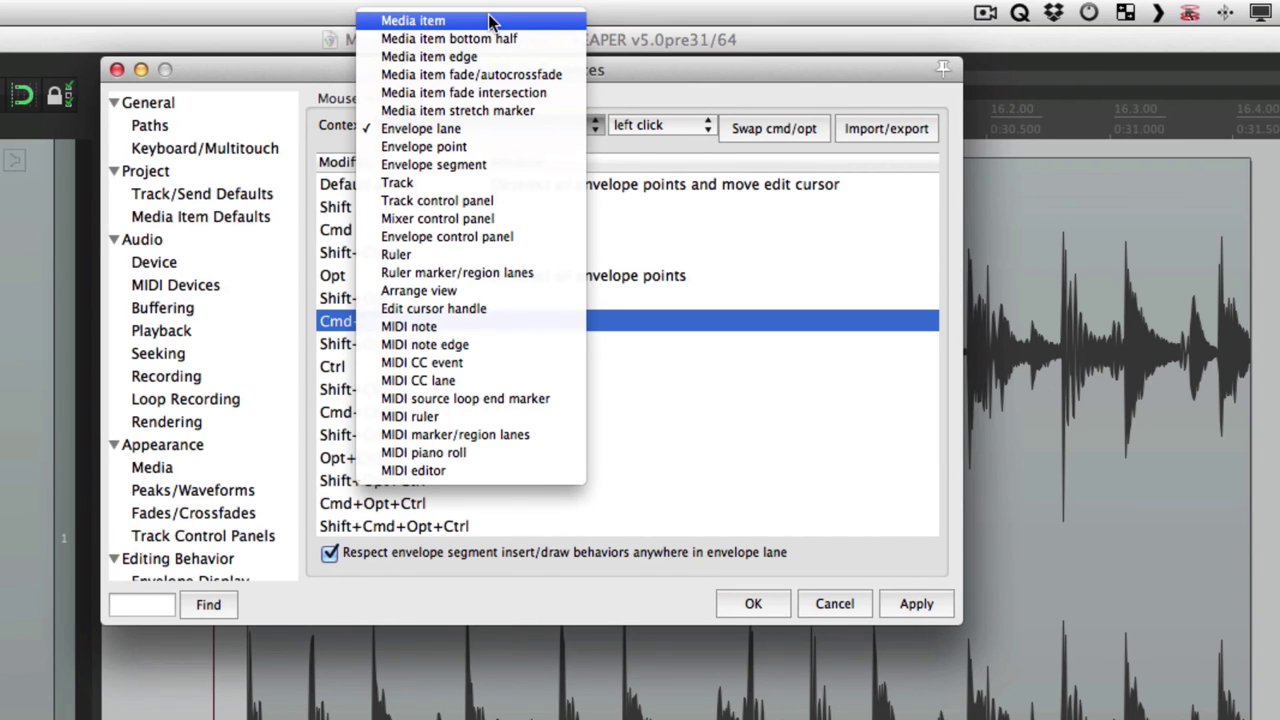
left_click(490, 20)
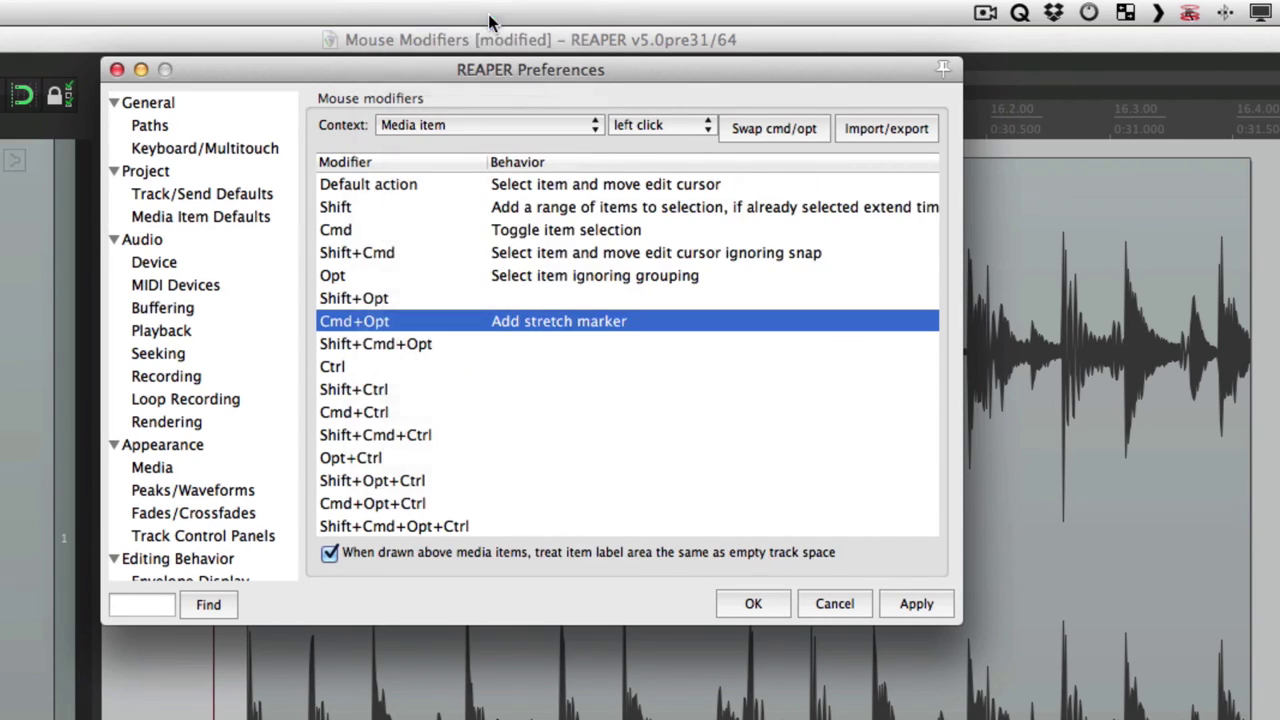